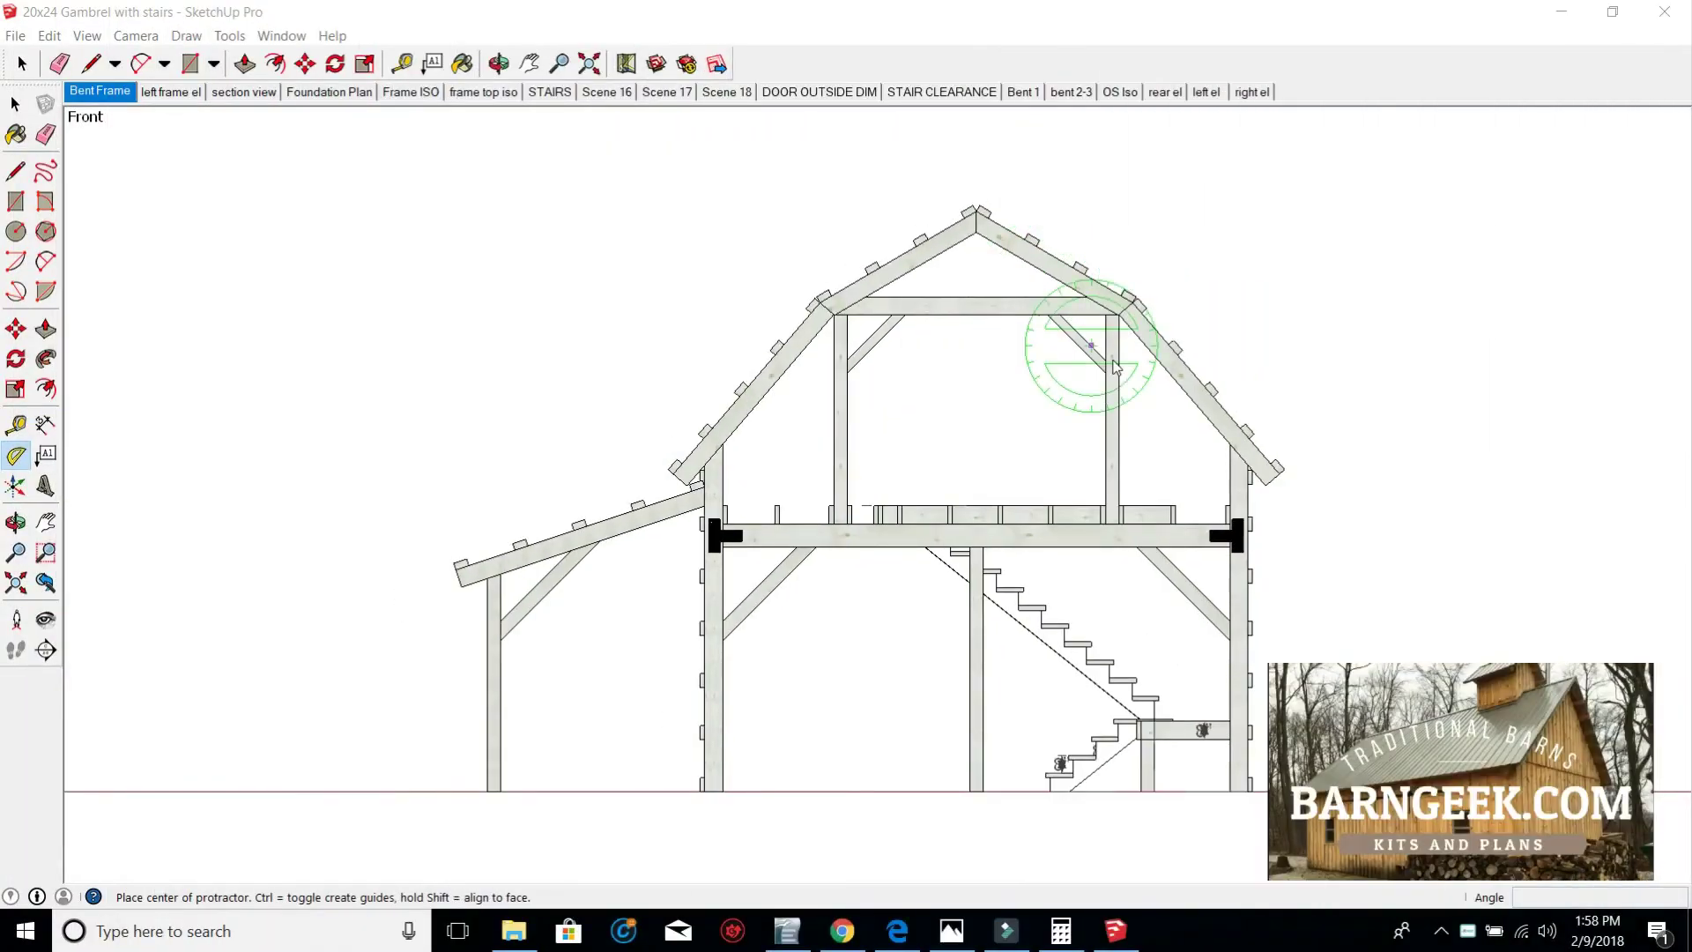
- Measure the upper right rafter's slope with the Protractor, from the tie beam's underside to the ridge's lower point, creating an angled guide
{"action": "scroll", "coordinate": [1102, 365], "scroll_direction": "up", "scroll_amount": 3}
{"action": "scroll", "coordinate": [946, 285], "scroll_direction": "down", "scroll_amount": 2}
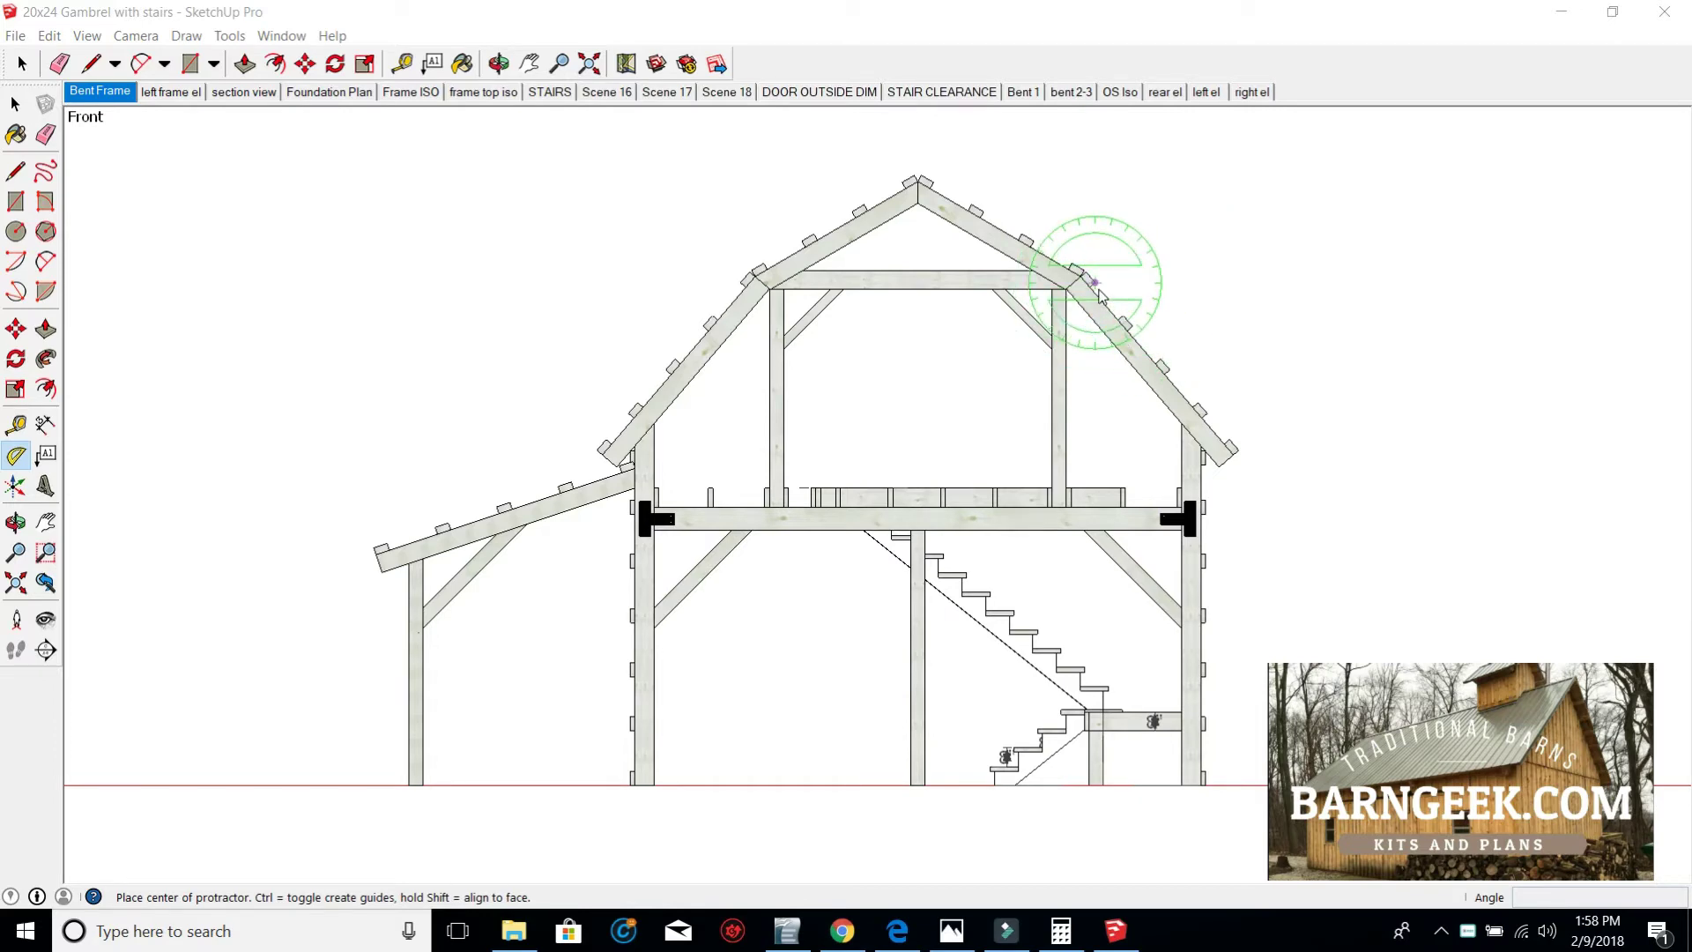
{"action": "scroll", "coordinate": [1094, 293], "scroll_direction": "up", "scroll_amount": 4}
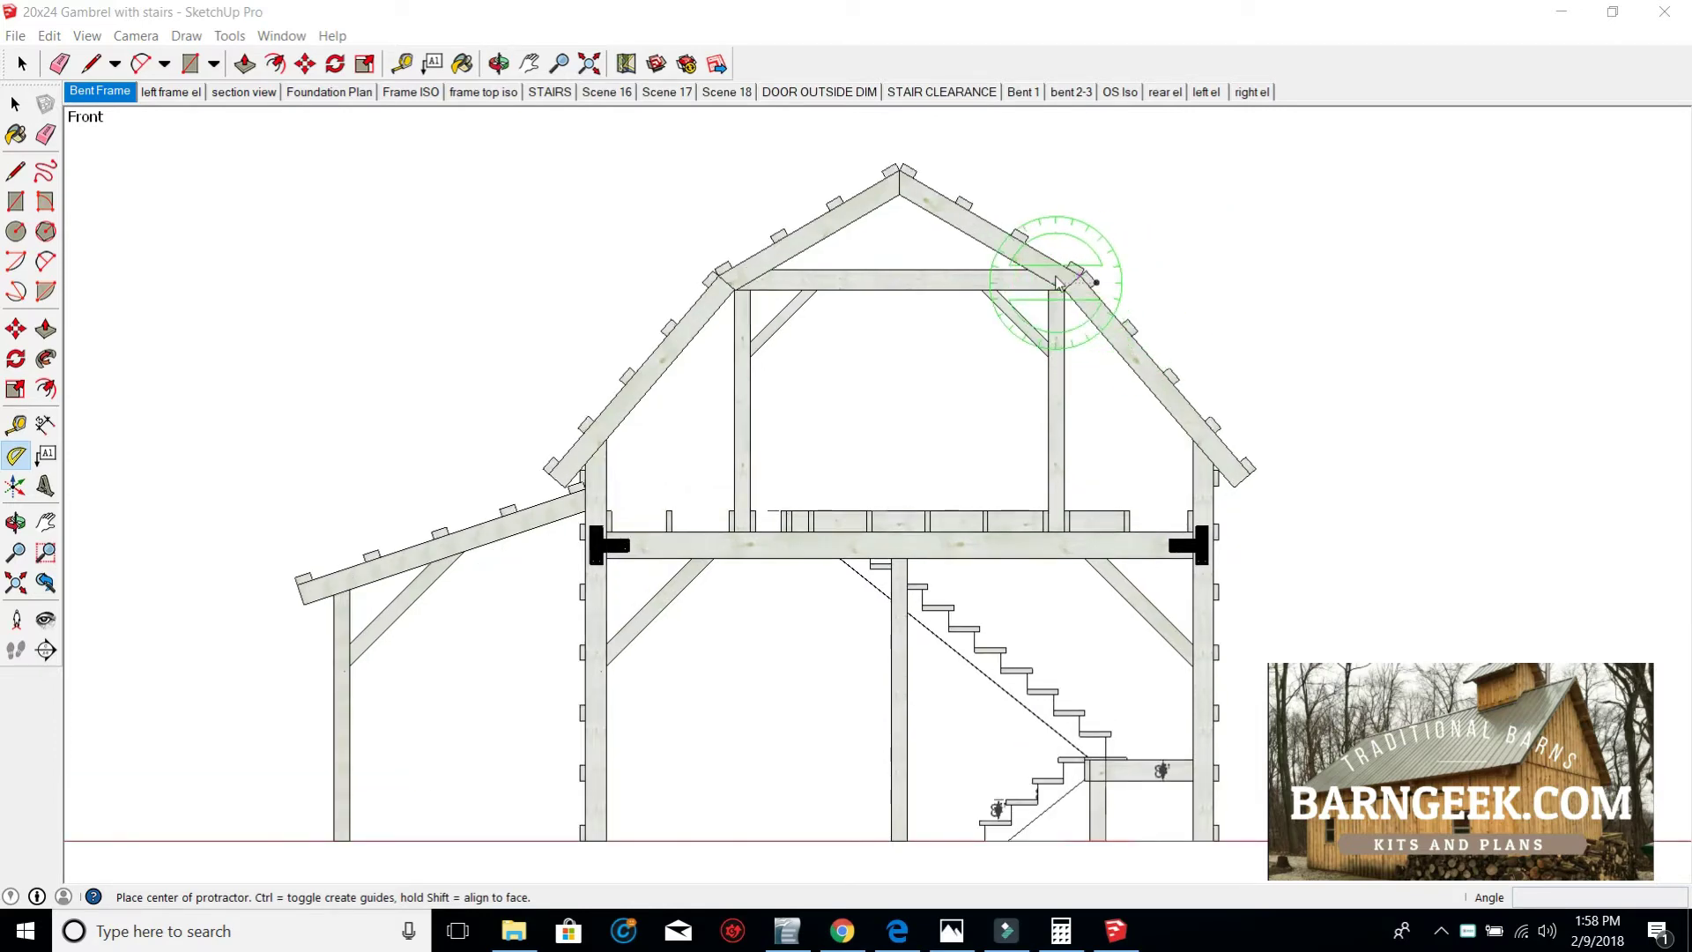
{"action": "scroll", "coordinate": [1075, 299], "scroll_direction": "up", "scroll_amount": 2}
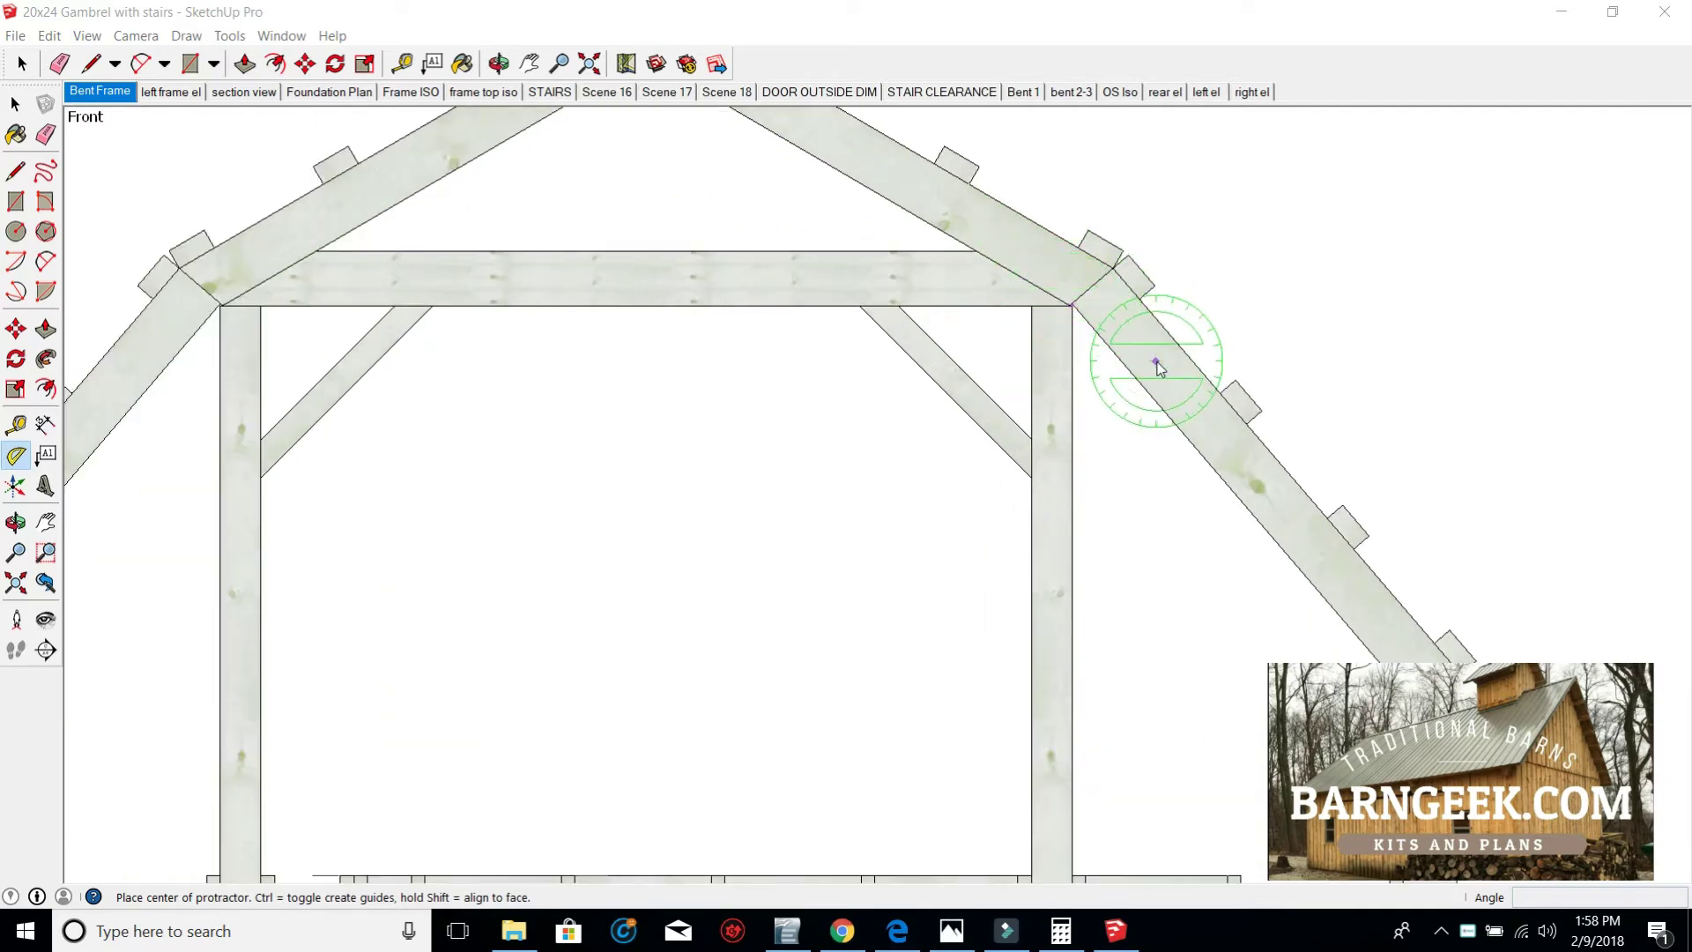
{"action": "scroll", "coordinate": [1120, 370], "scroll_direction": "down", "scroll_amount": 4}
{"action": "scroll", "coordinate": [1027, 286], "scroll_direction": "up", "scroll_amount": 4}
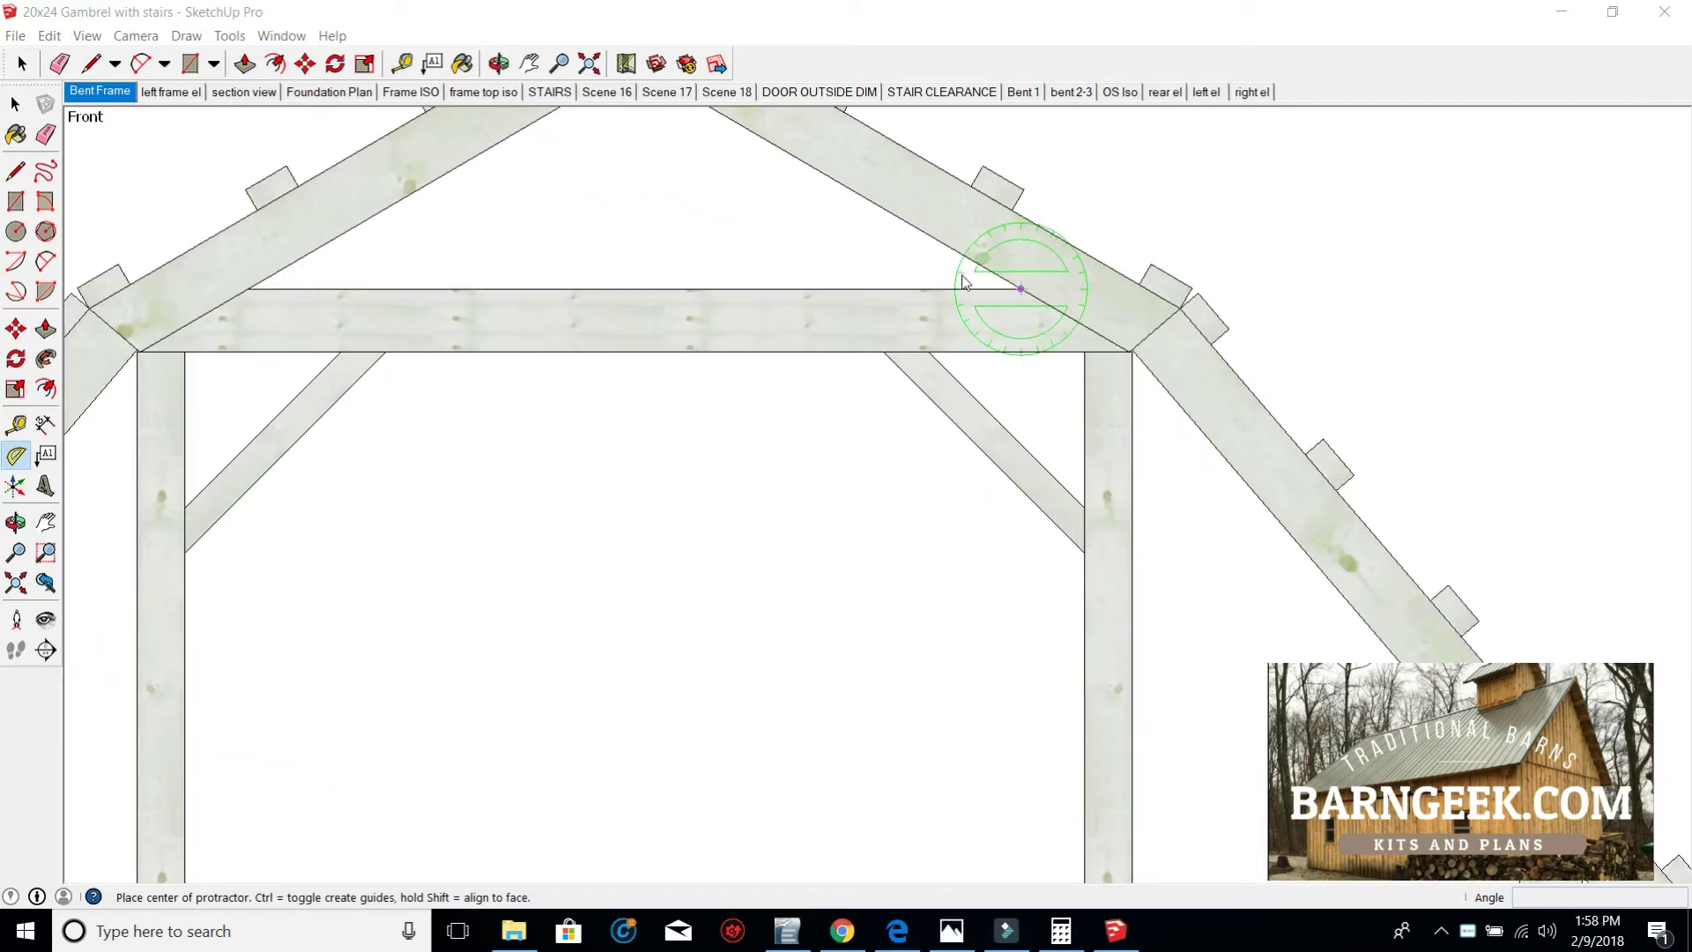
{"action": "scroll", "coordinate": [1086, 362], "scroll_direction": "down", "scroll_amount": 2}
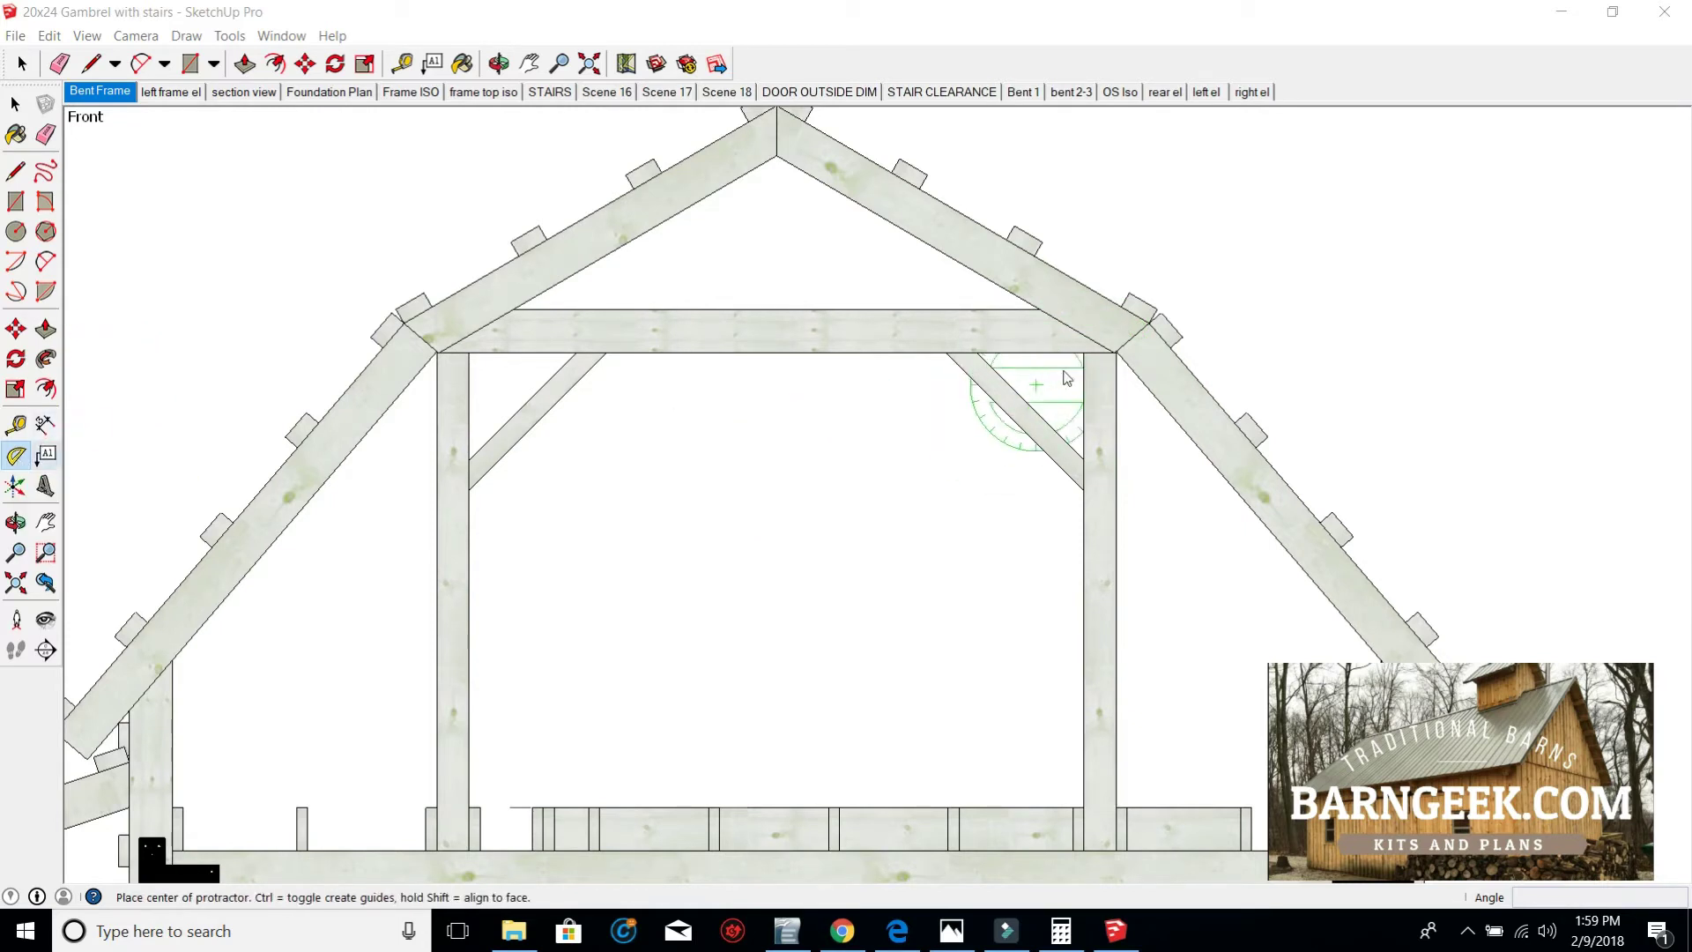
{"action": "scroll", "coordinate": [1109, 360], "scroll_direction": "up", "scroll_amount": 4}
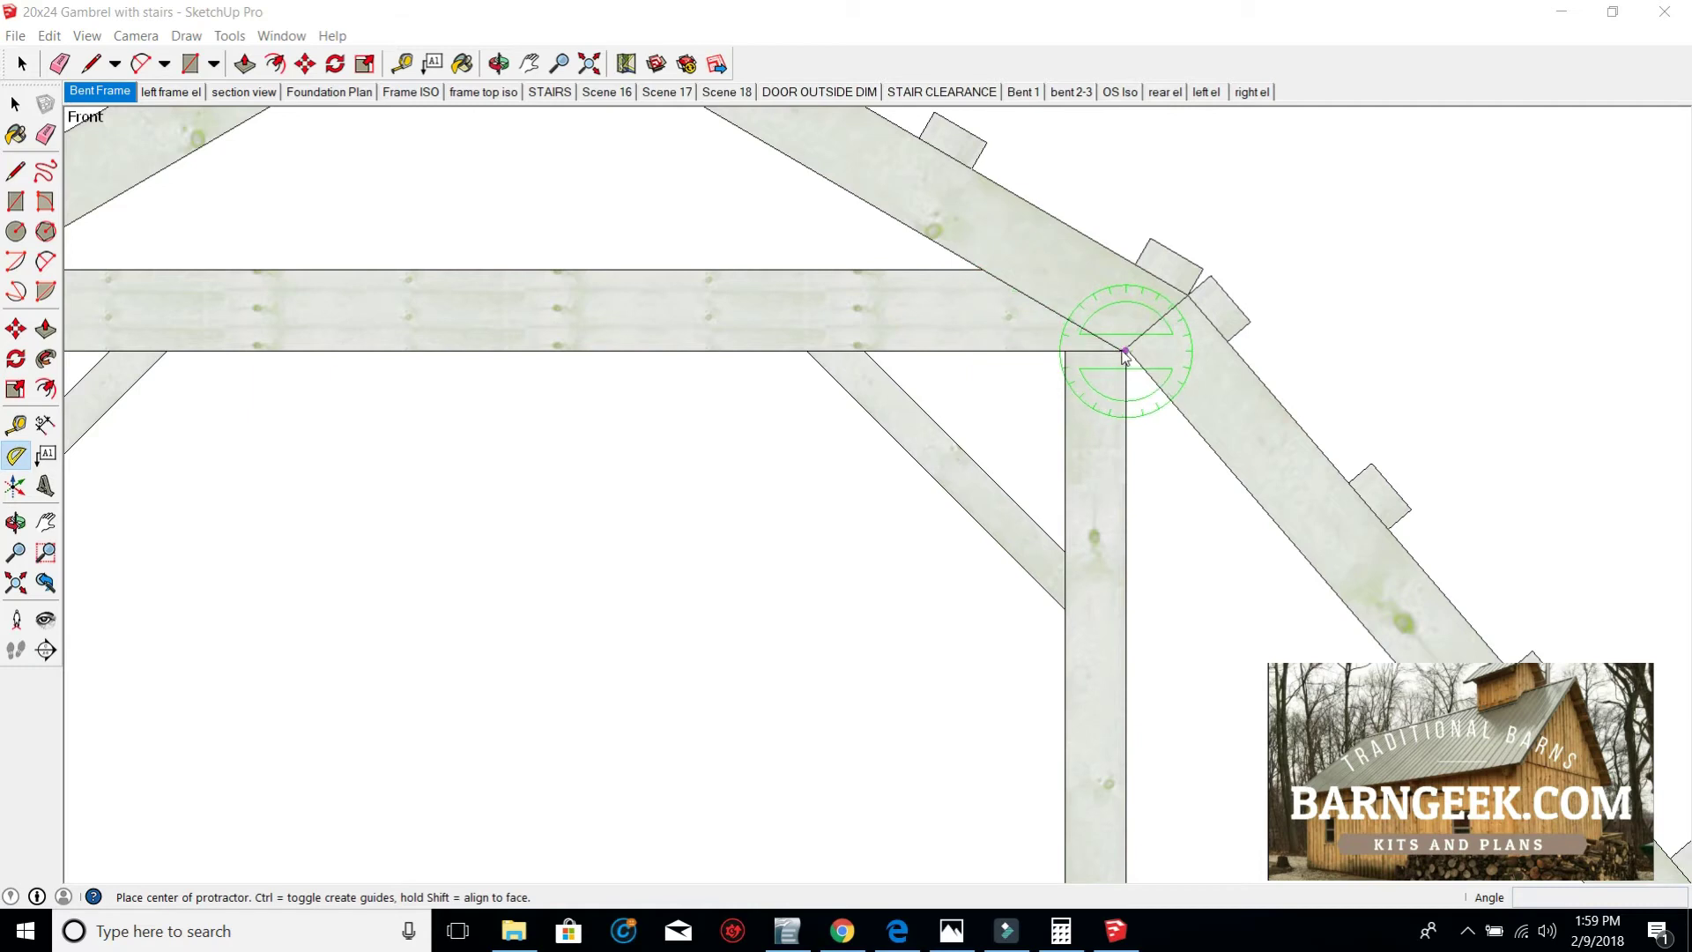
{"action": "scroll", "coordinate": [1124, 353], "scroll_direction": "up", "scroll_amount": 3}
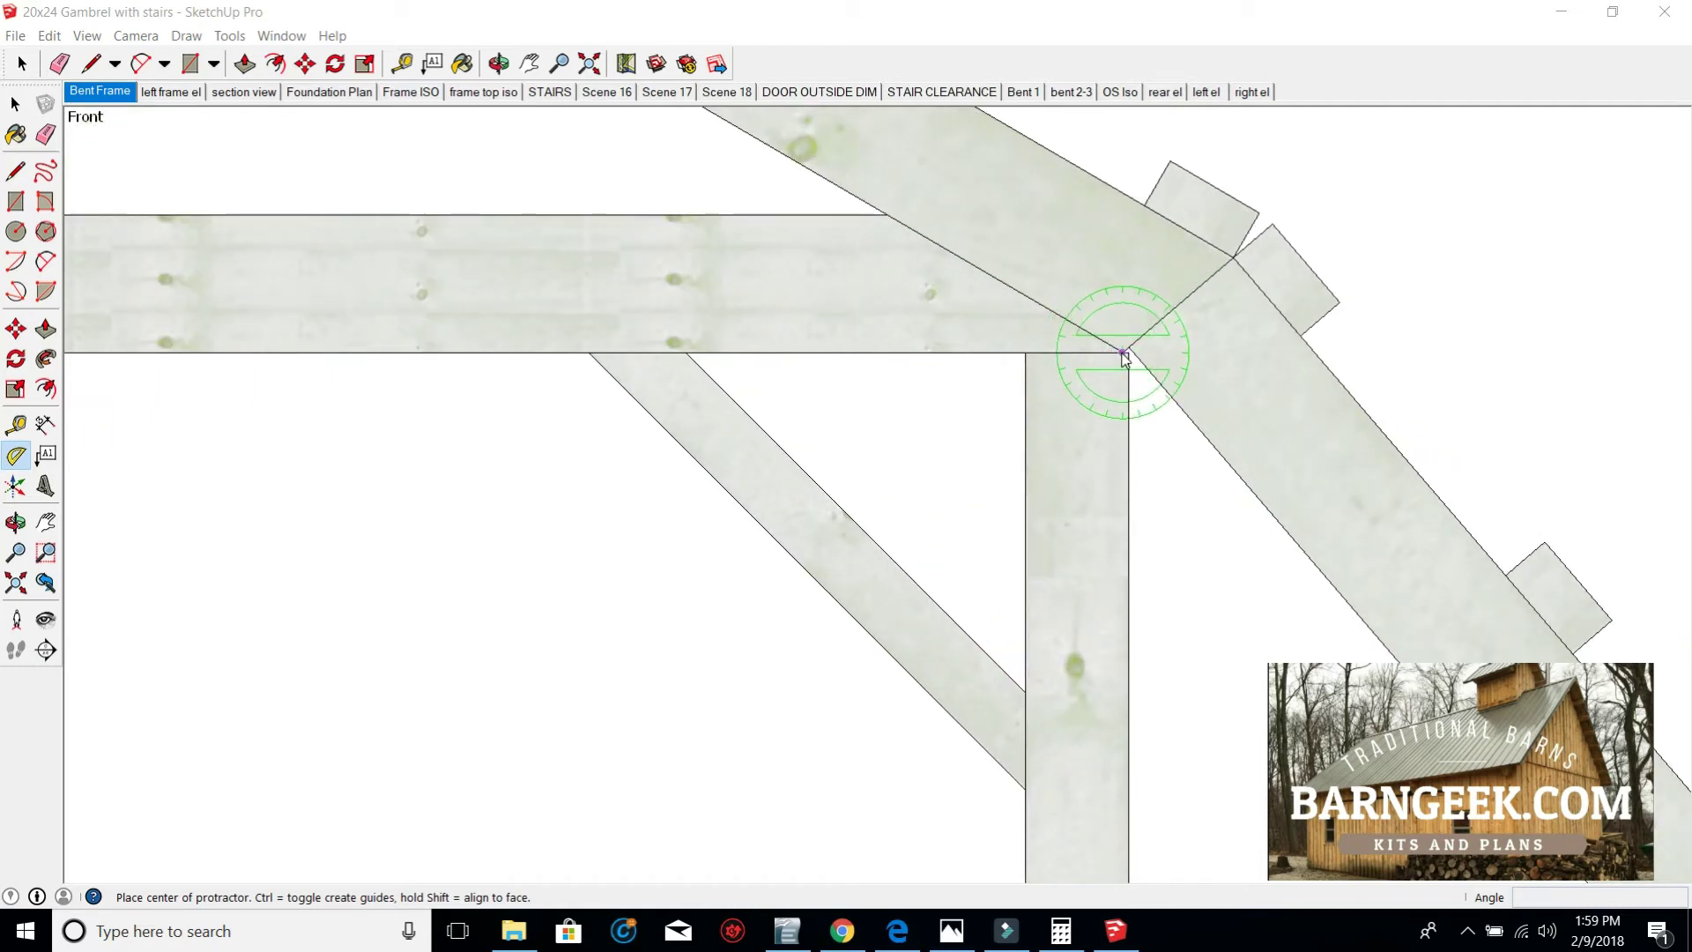
{"action": "left_click", "coordinate": [1124, 353]}
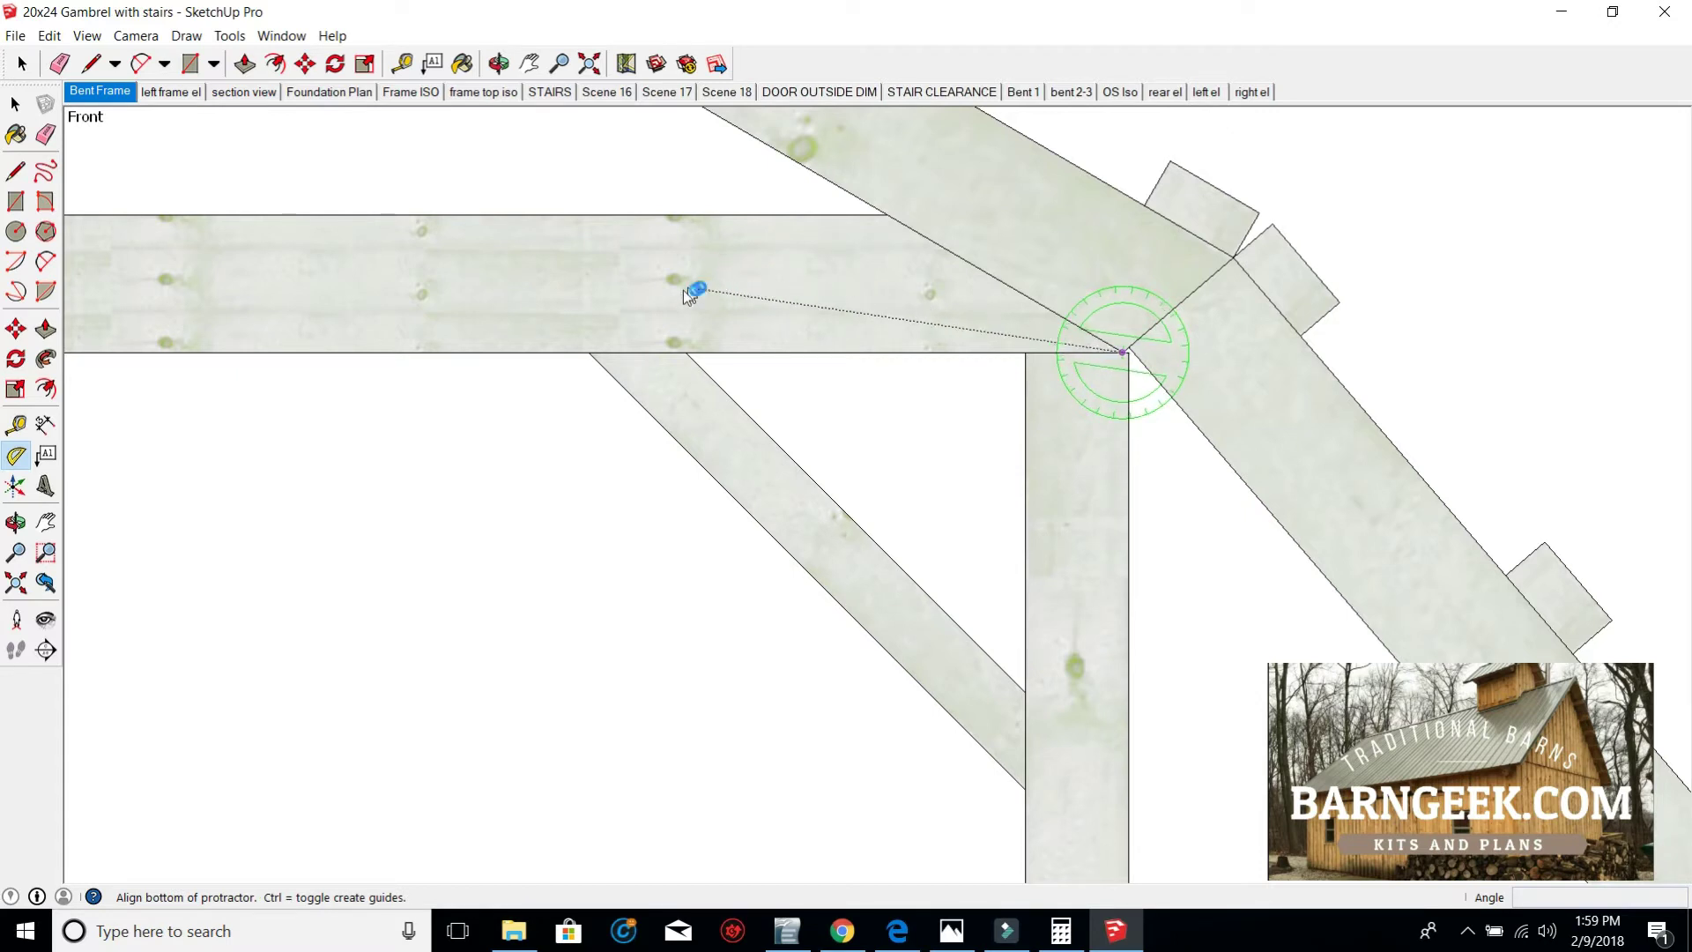
{"action": "left_click", "coordinate": [558, 354]}
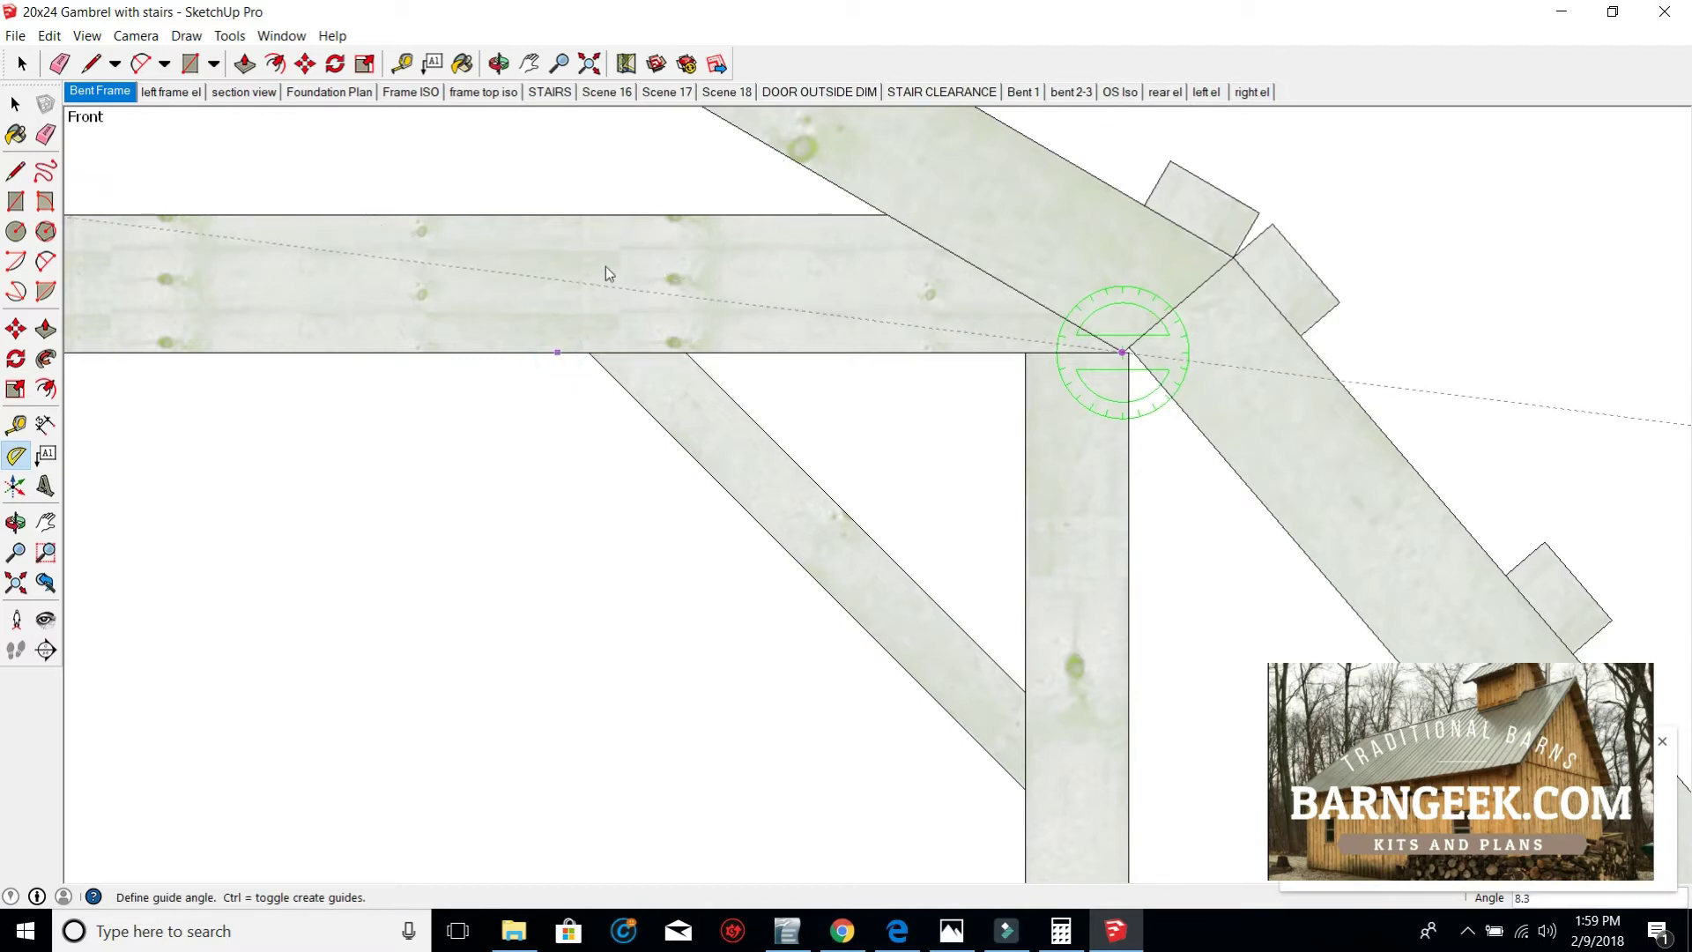
{"action": "scroll", "coordinate": [617, 245], "scroll_direction": "down", "scroll_amount": 2}
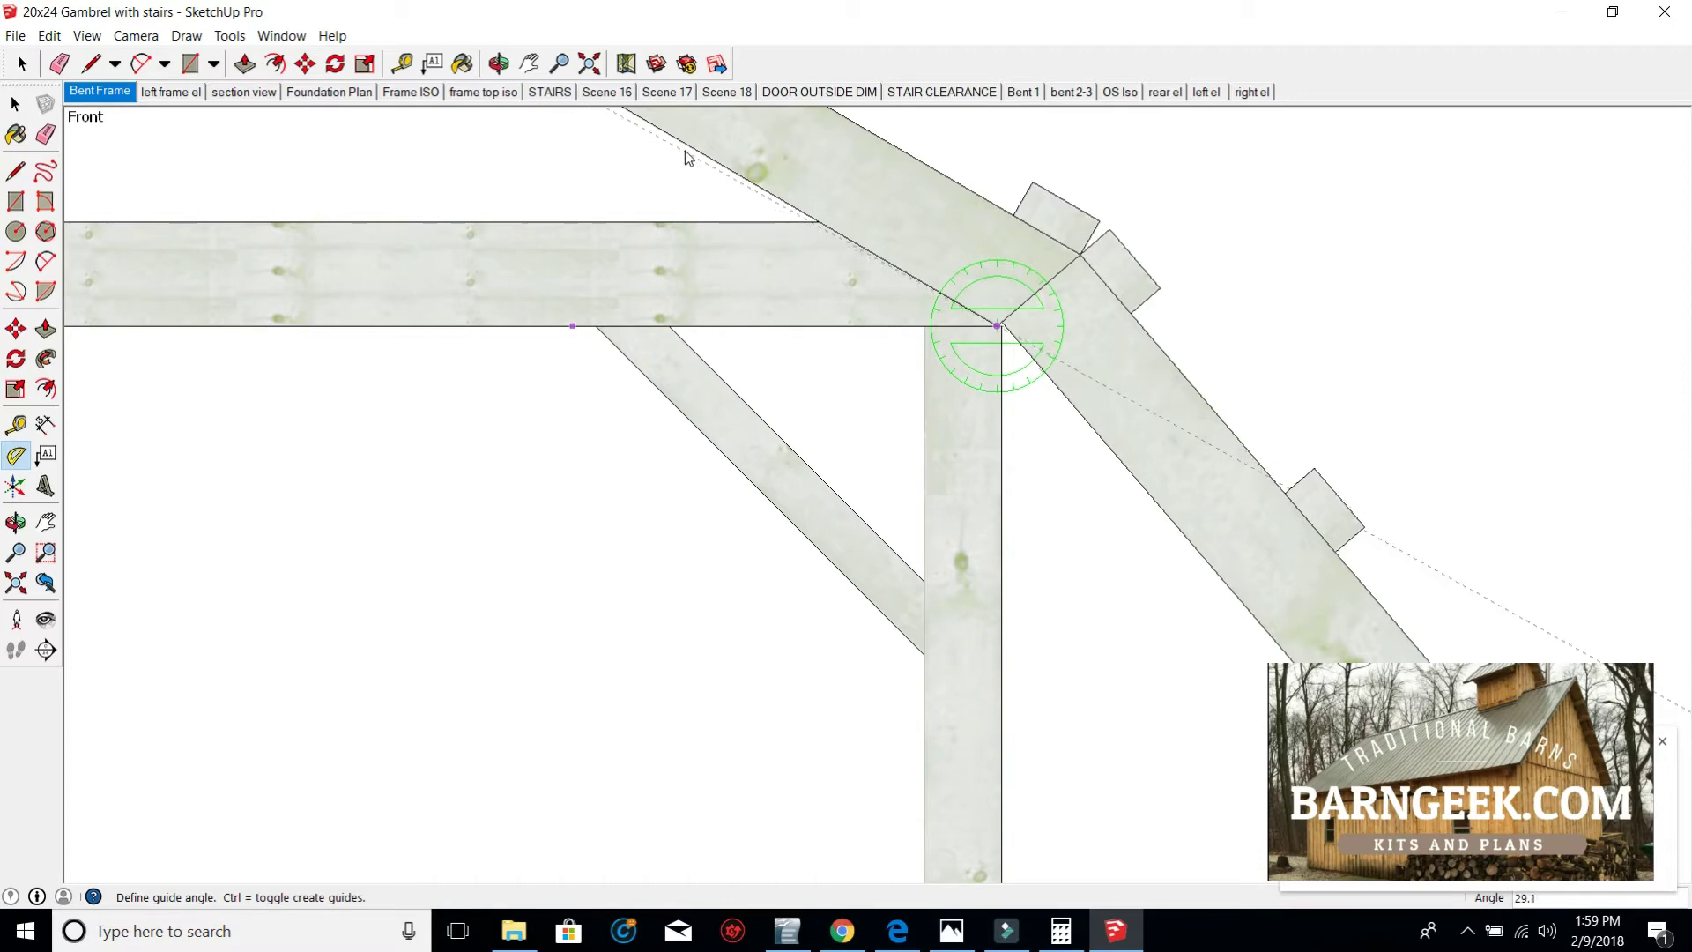
{"action": "scroll", "coordinate": [842, 259], "scroll_direction": "down", "scroll_amount": 5}
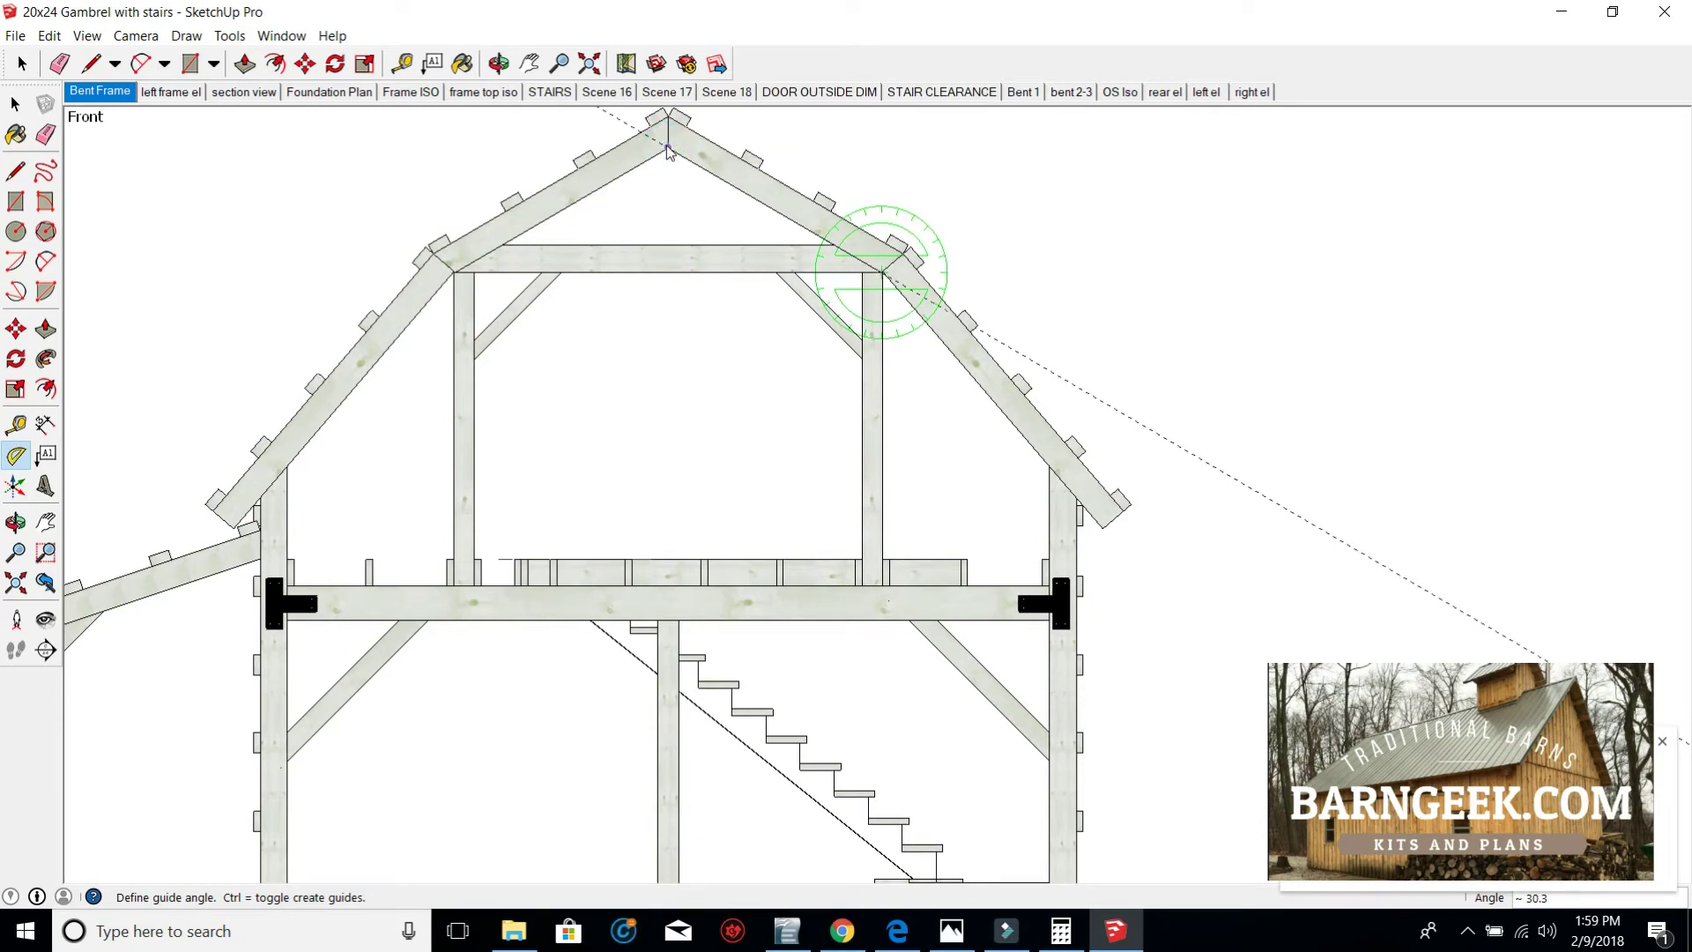
{"action": "left_click", "coordinate": [668, 152]}
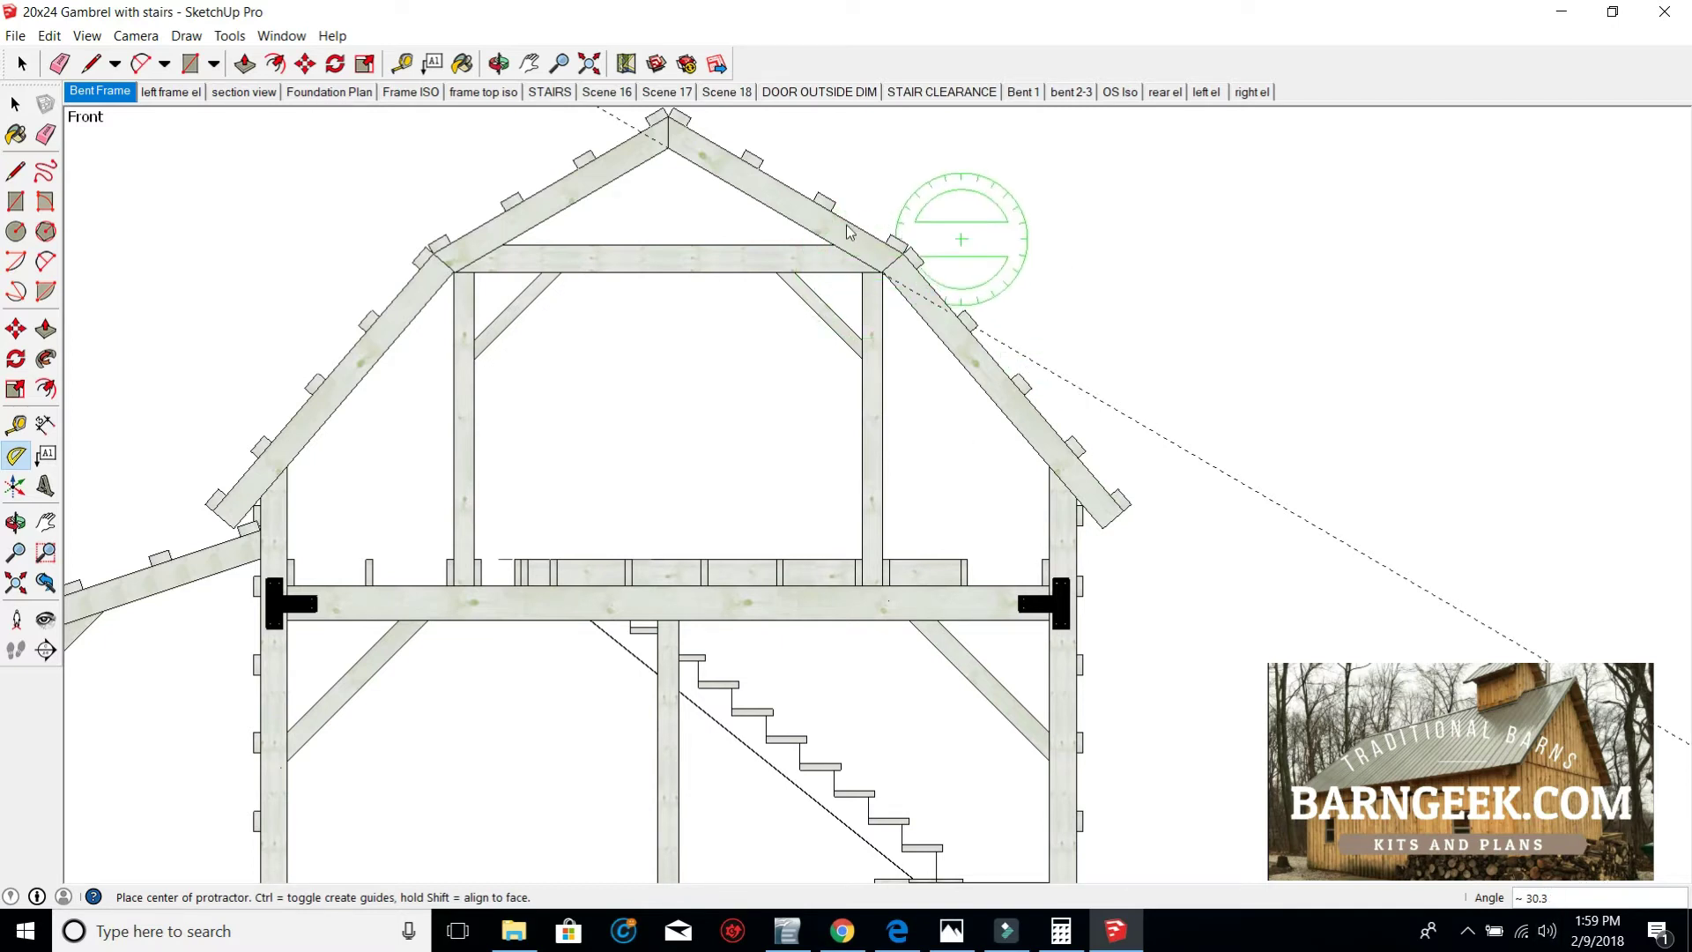
{"action": "scroll", "coordinate": [829, 257], "scroll_direction": "up", "scroll_amount": 5}
{"action": "scroll", "coordinate": [835, 267], "scroll_direction": "up", "scroll_amount": 2}
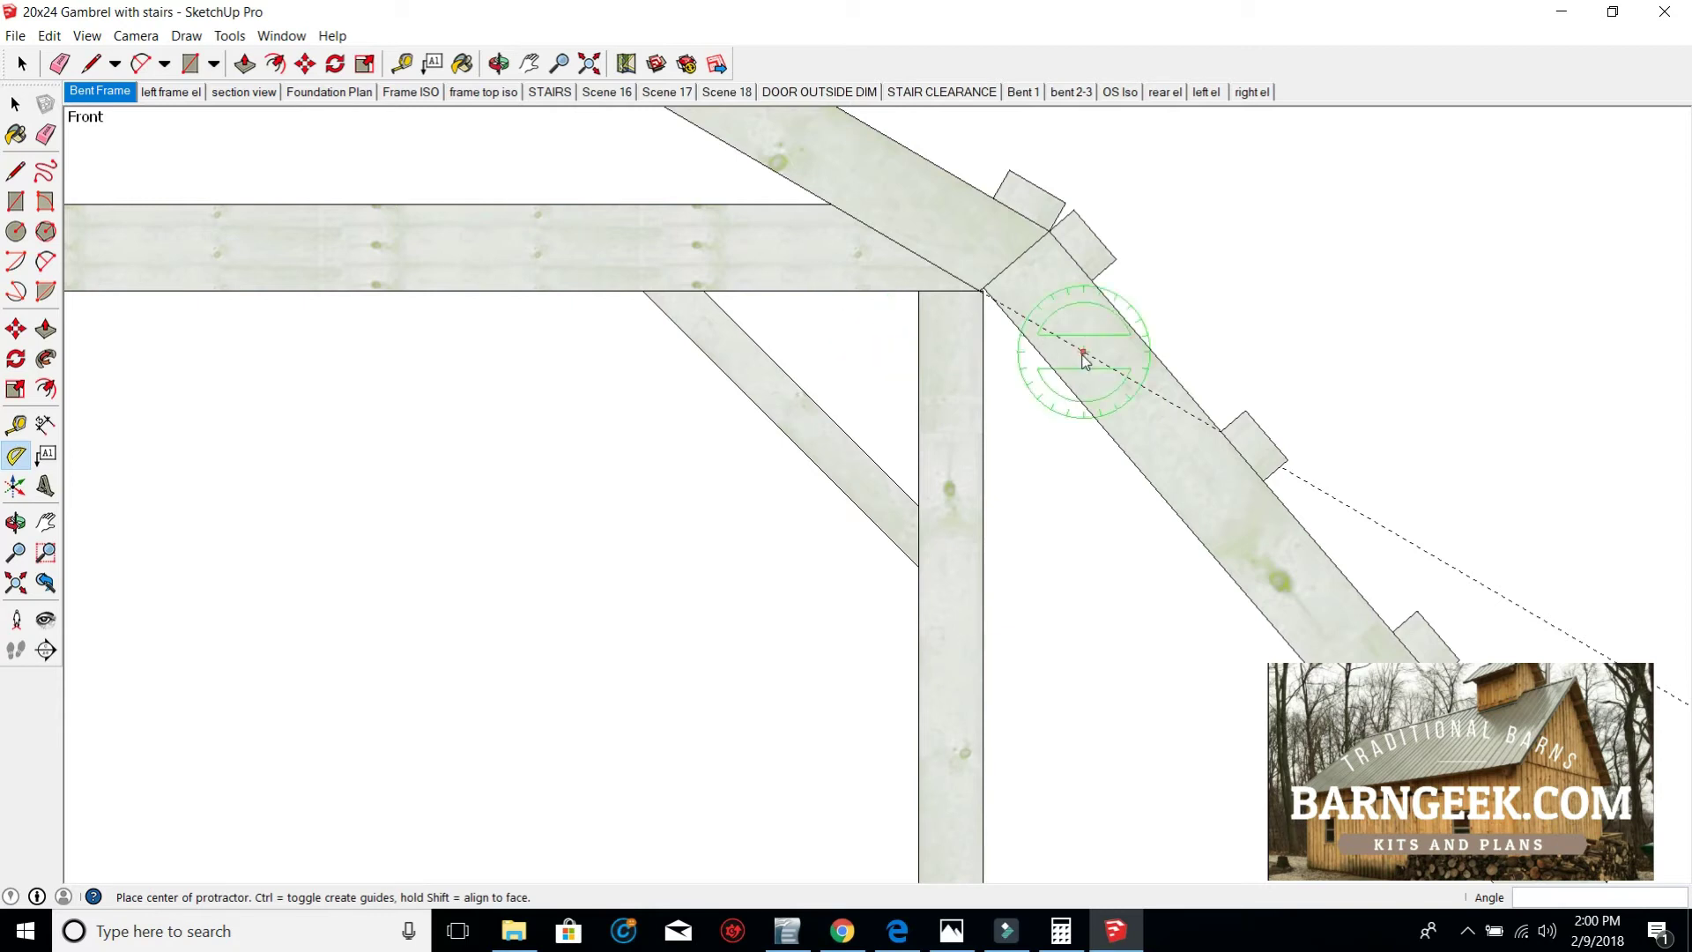
{"action": "scroll", "coordinate": [1289, 471], "scroll_direction": "down", "scroll_amount": 1}
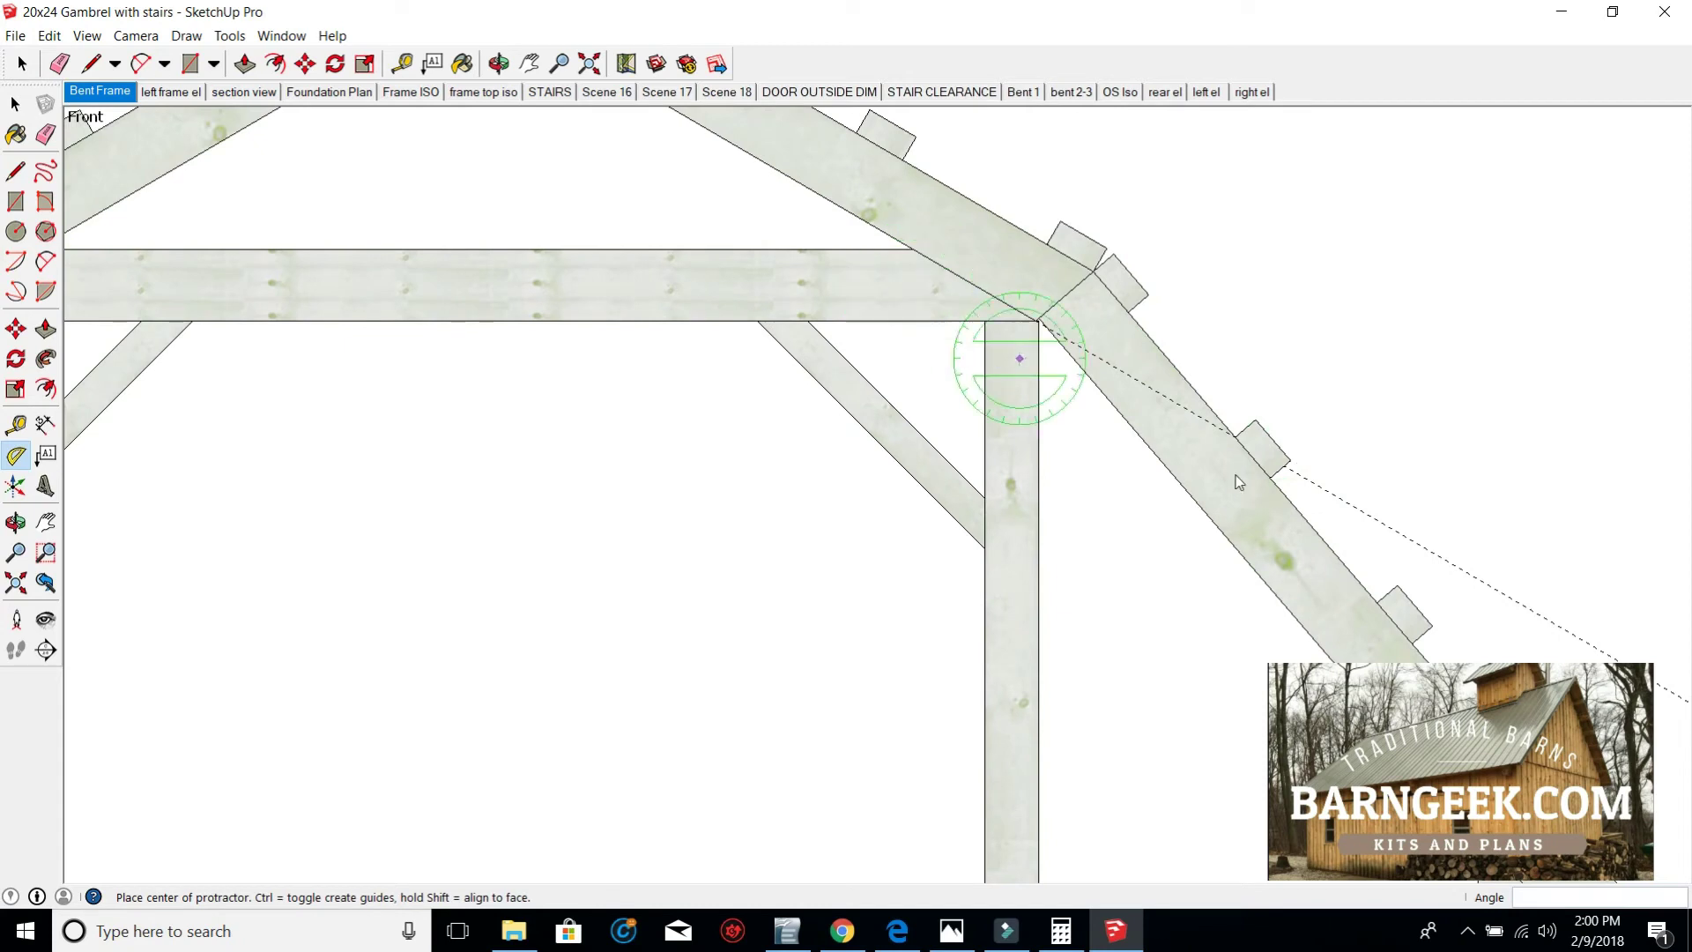
{"action": "scroll", "coordinate": [1259, 487], "scroll_direction": "down", "scroll_amount": 2}
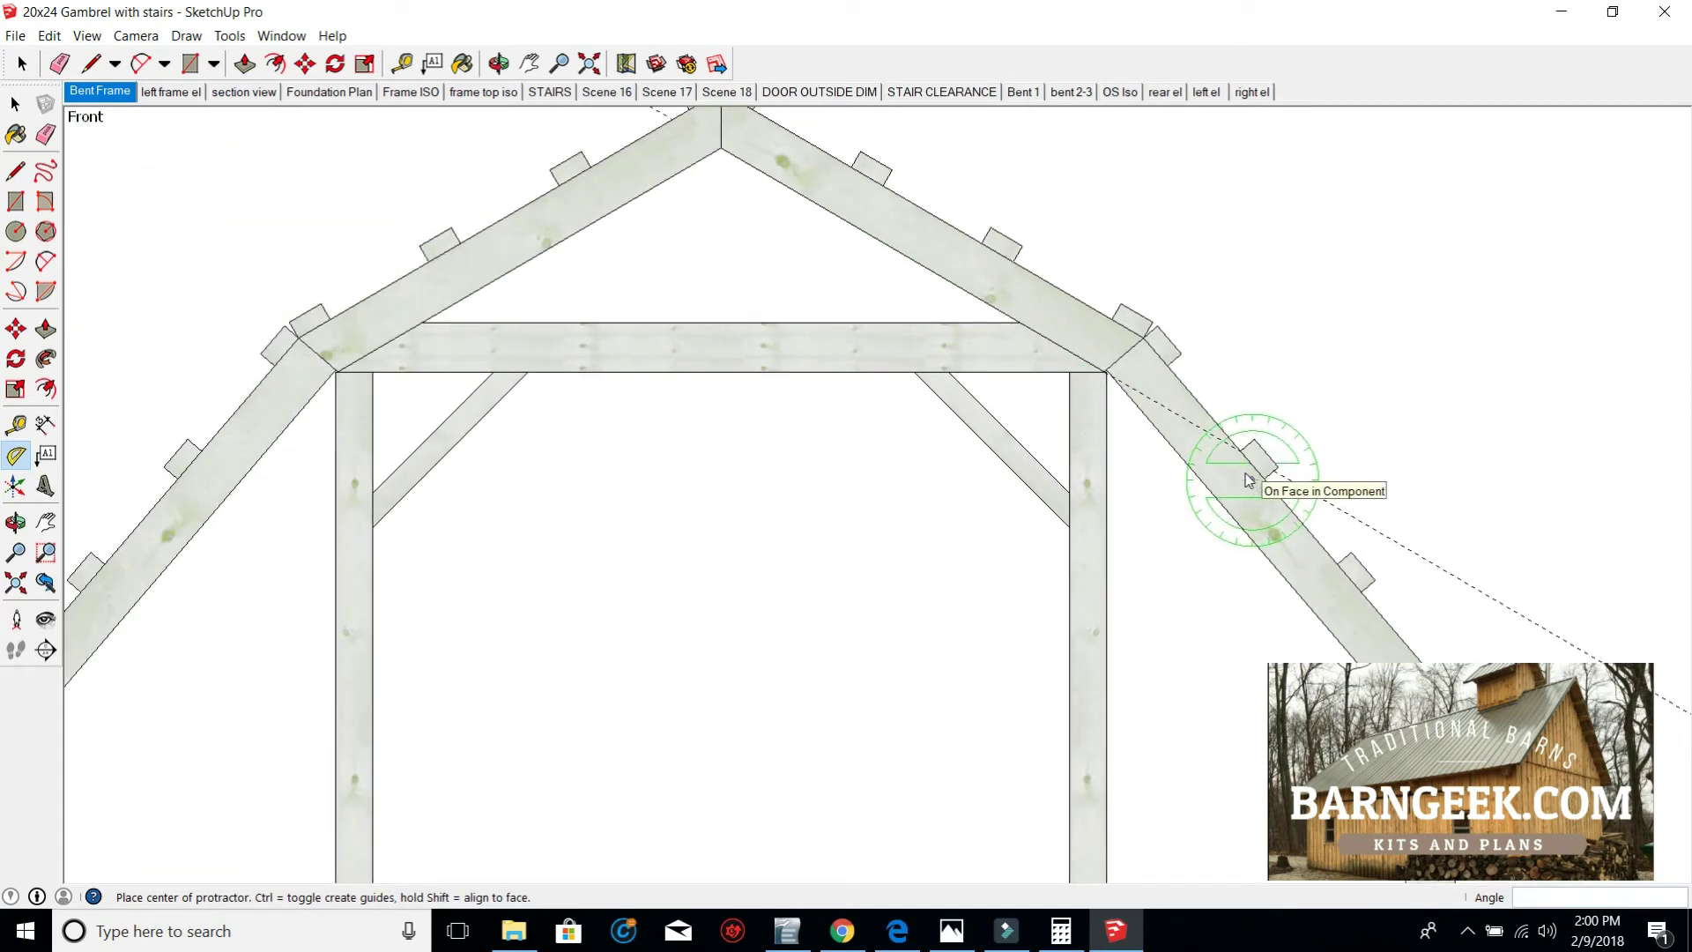
{"action": "scroll", "coordinate": [1148, 529], "scroll_direction": "down", "scroll_amount": 2}
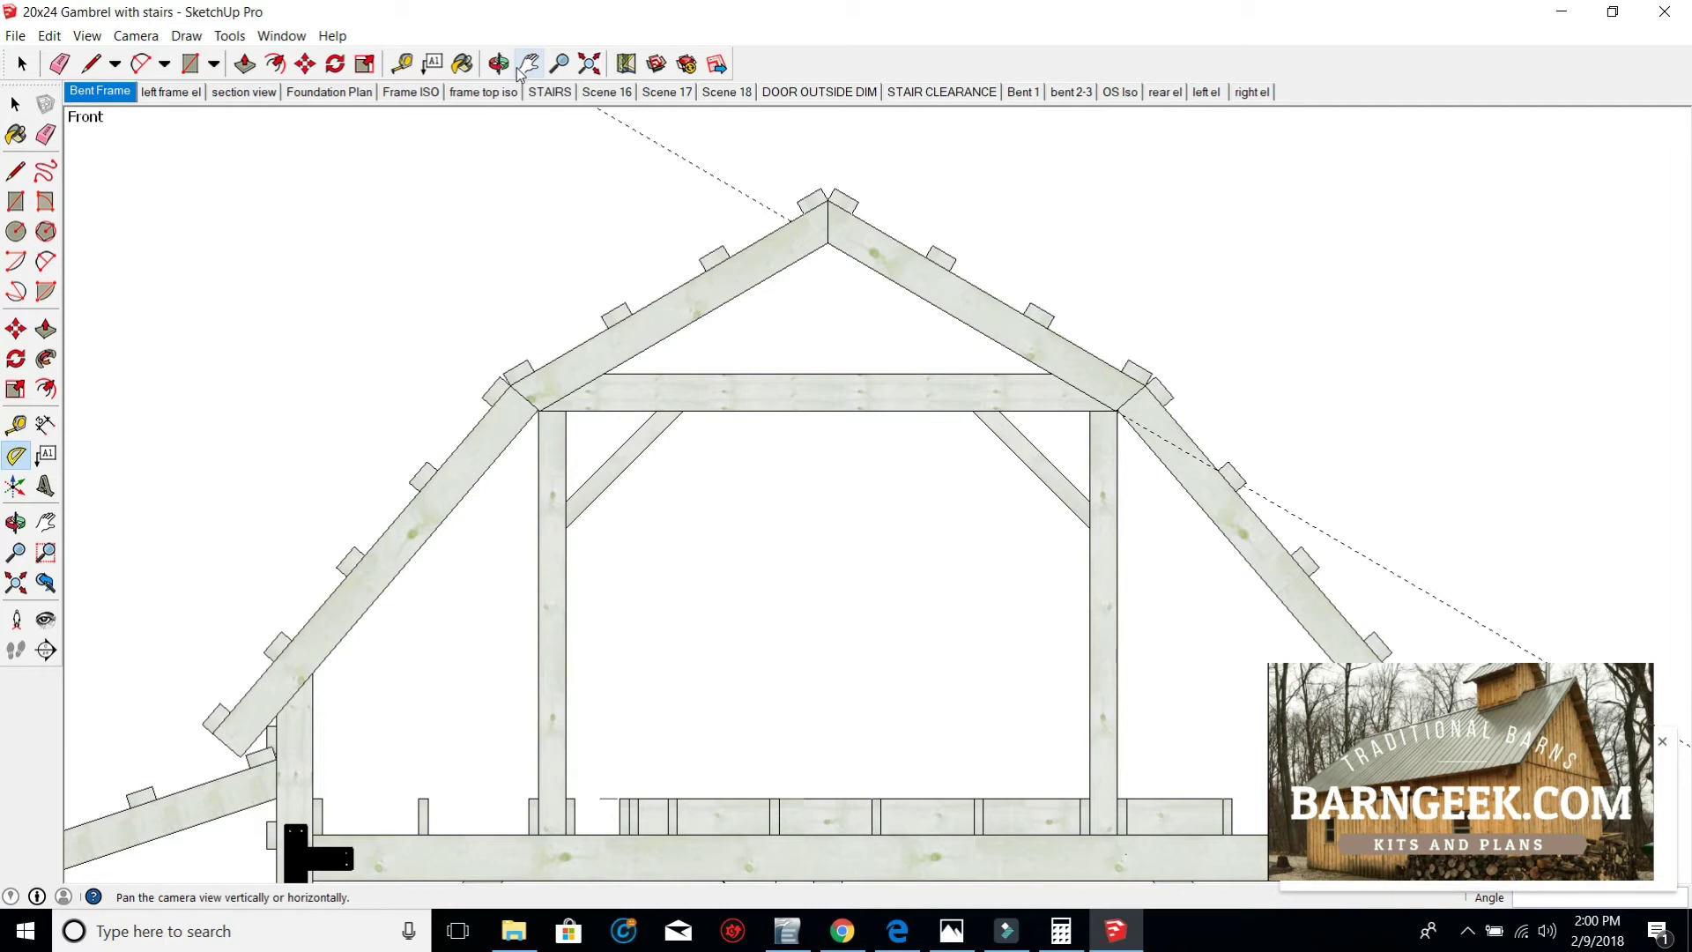
{"action": "left_click", "coordinate": [1665, 743]}
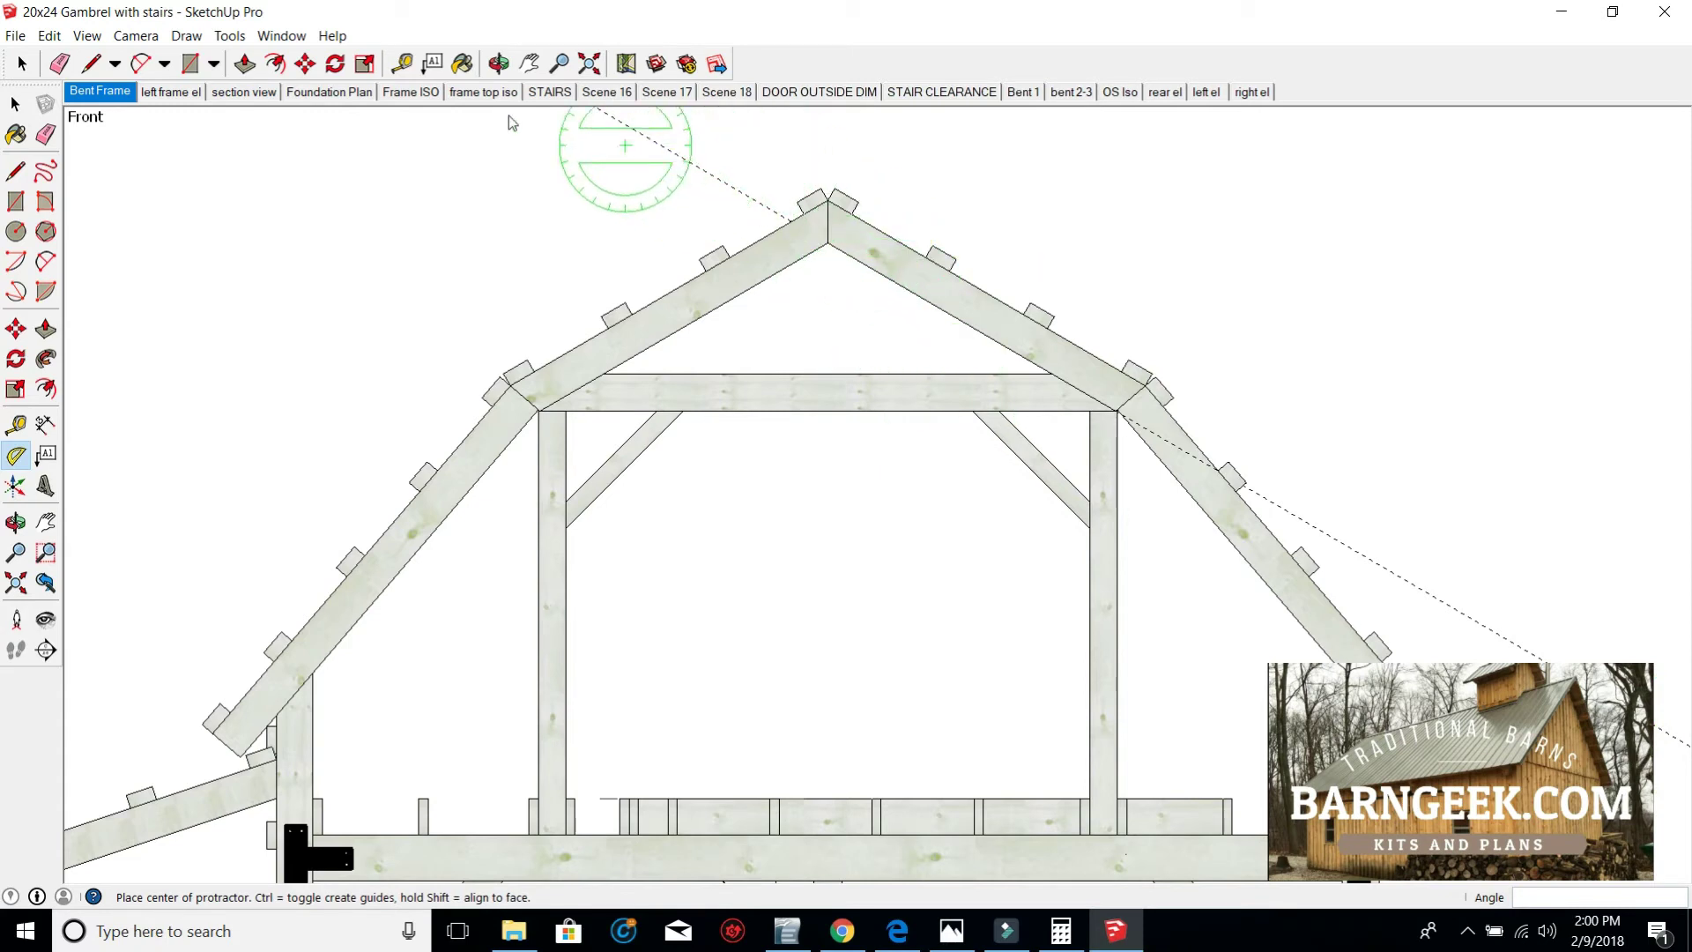
- Generate a print preview of the current close-up view of the ridge joint, fit to page, and close it
{"action": "scroll", "coordinate": [828, 207], "scroll_direction": "up", "scroll_amount": 5}
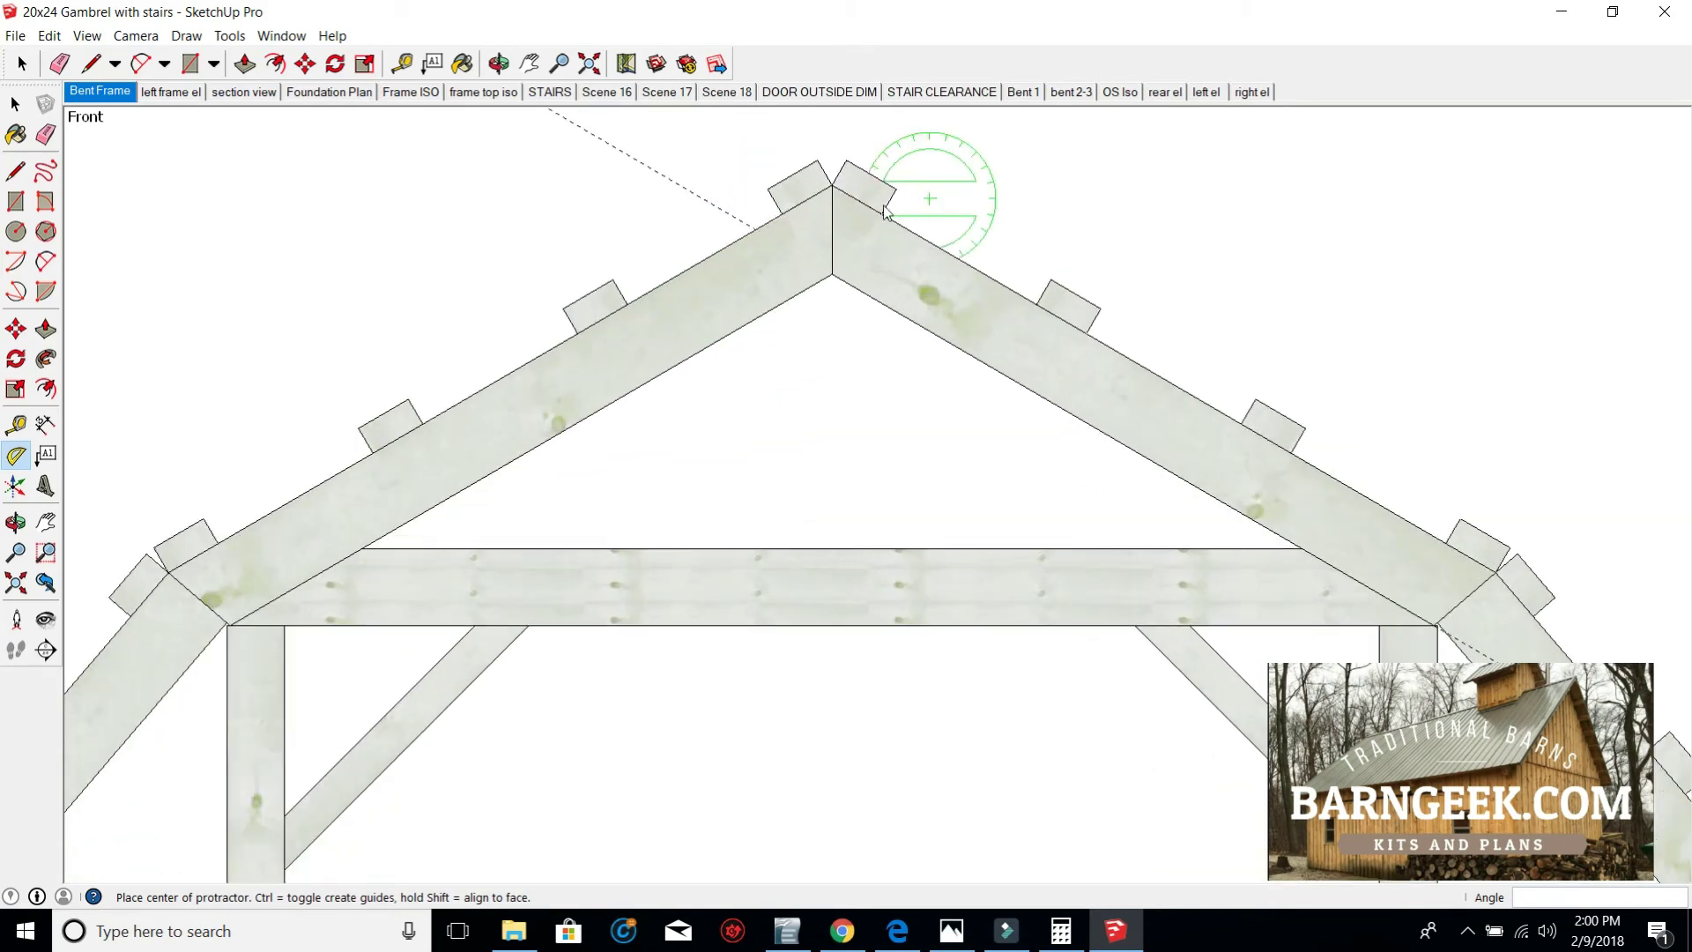
{"action": "scroll", "coordinate": [881, 208], "scroll_direction": "up", "scroll_amount": 3}
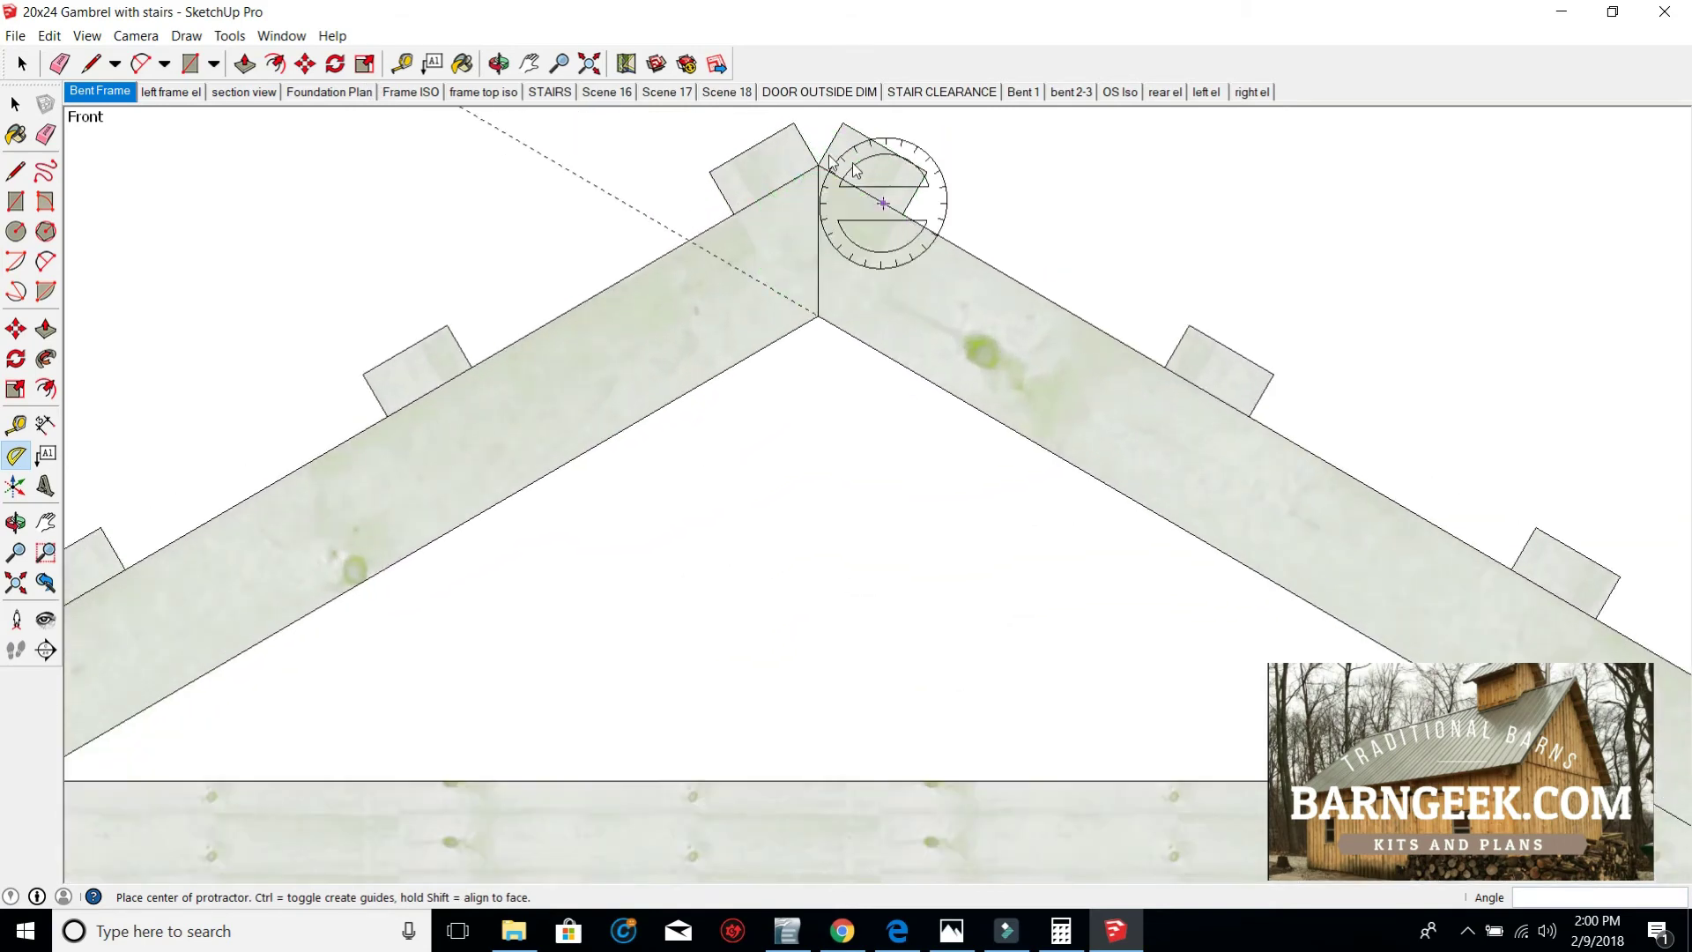
{"action": "left_click", "coordinate": [529, 63]}
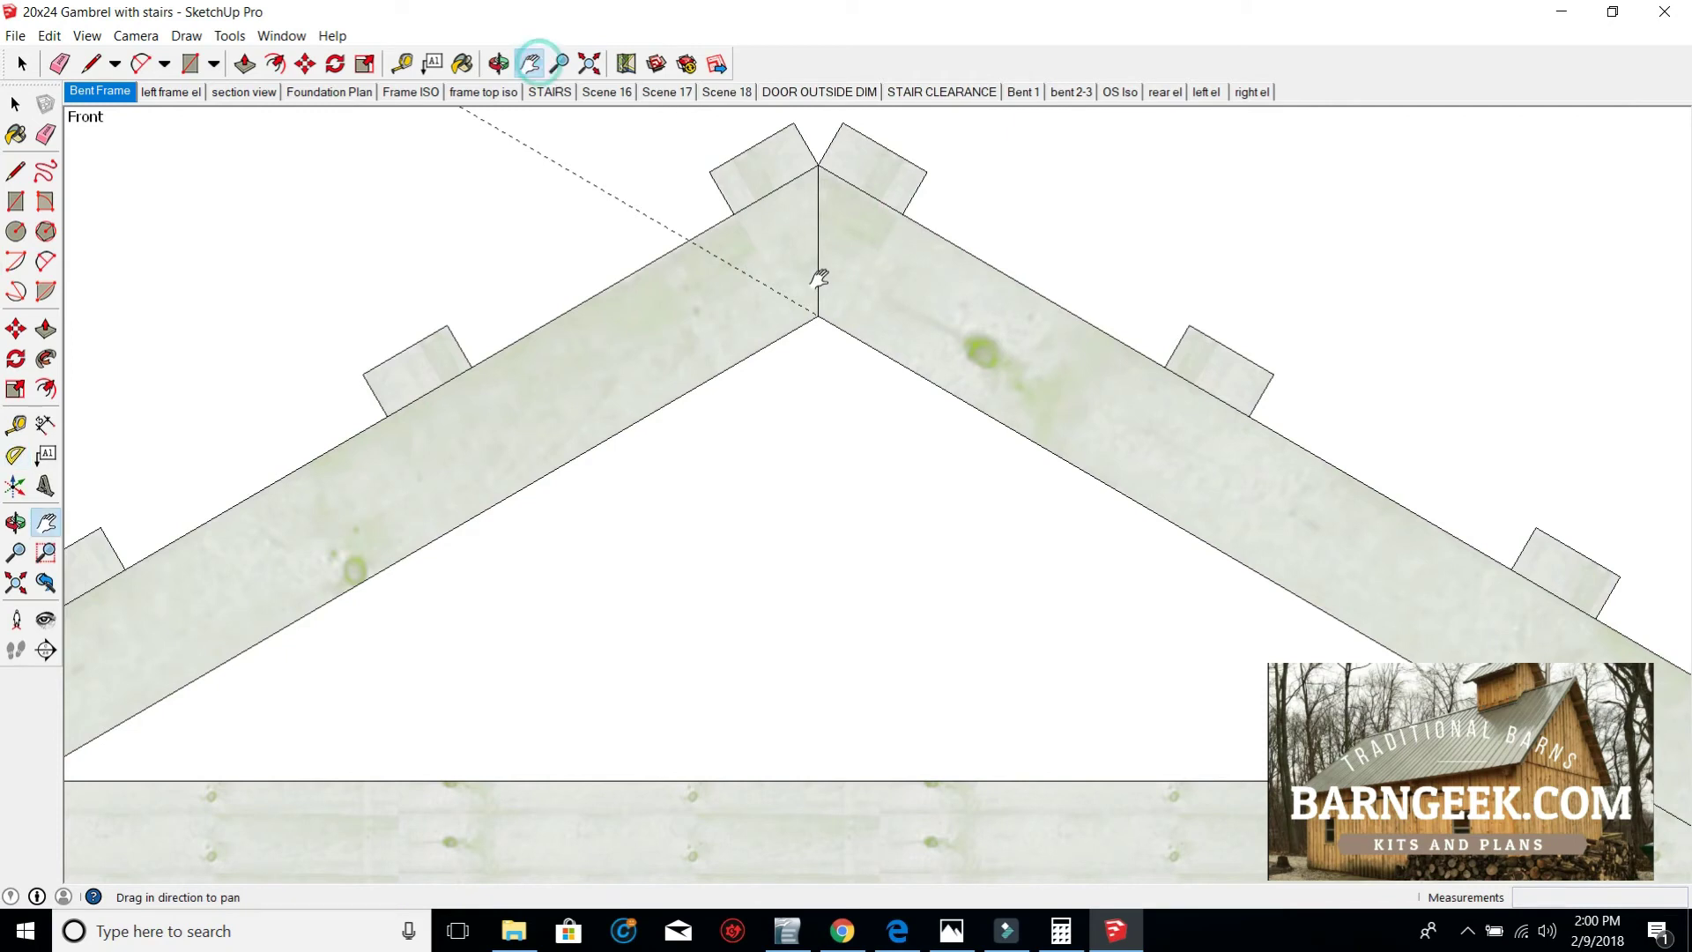
{"action": "left_click_drag", "start_coordinate": [820, 279], "coordinate": [894, 495]}
{"action": "scroll", "coordinate": [948, 548], "scroll_direction": "up", "scroll_amount": 3}
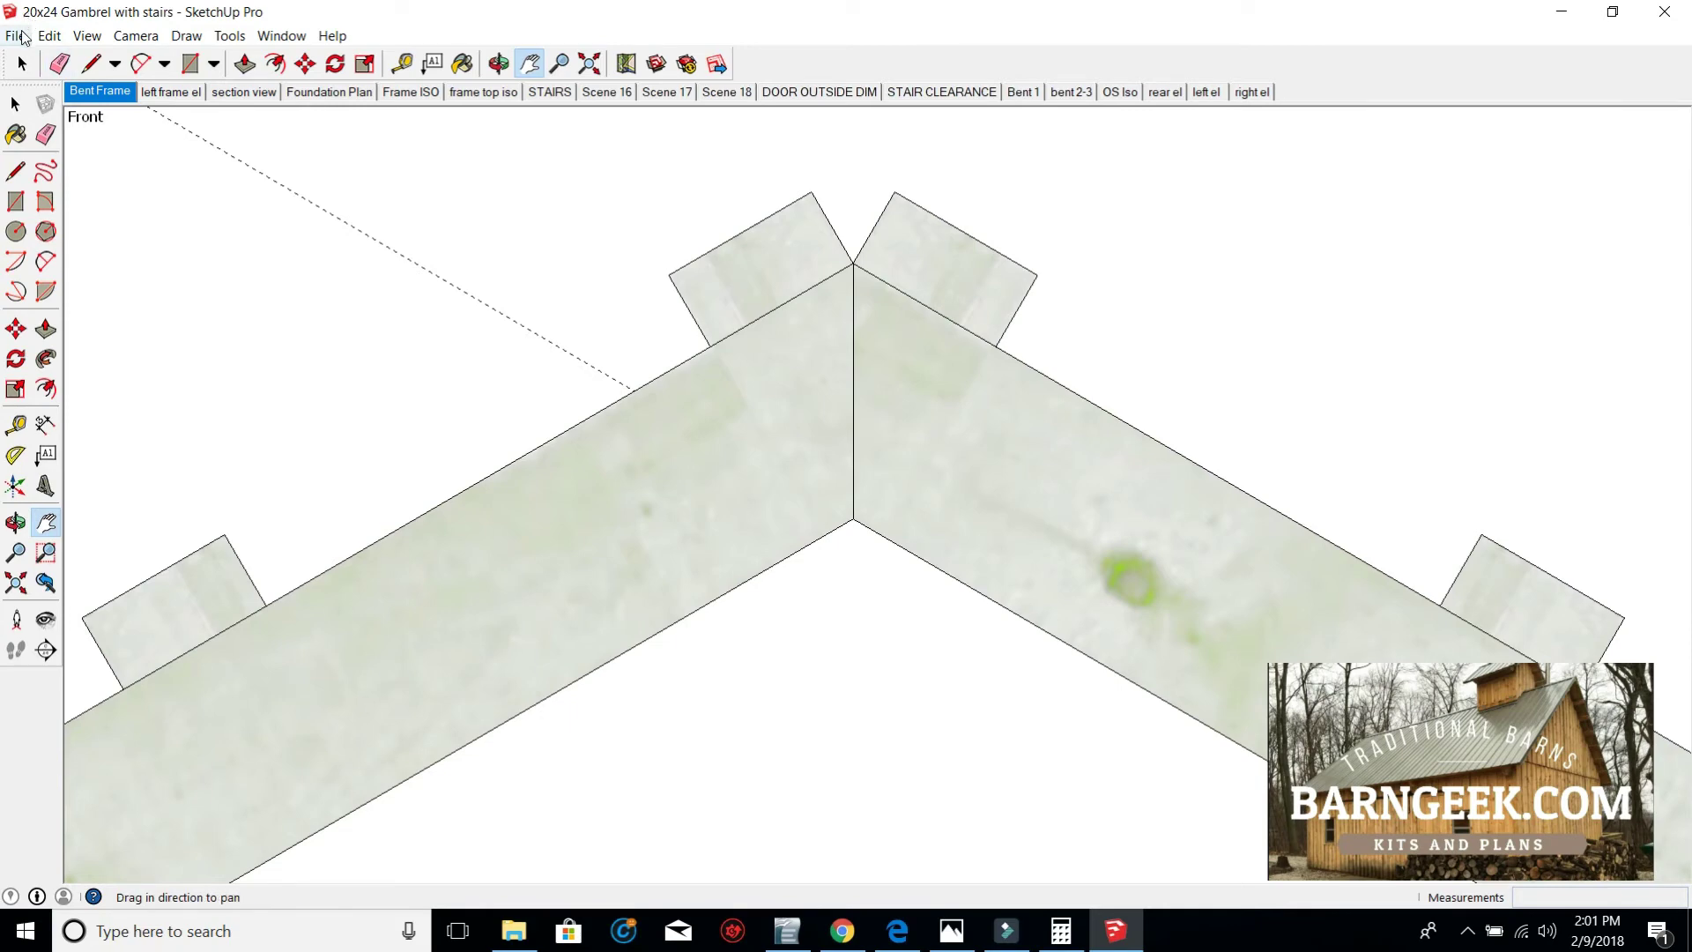
{"action": "left_click", "coordinate": [18, 36]}
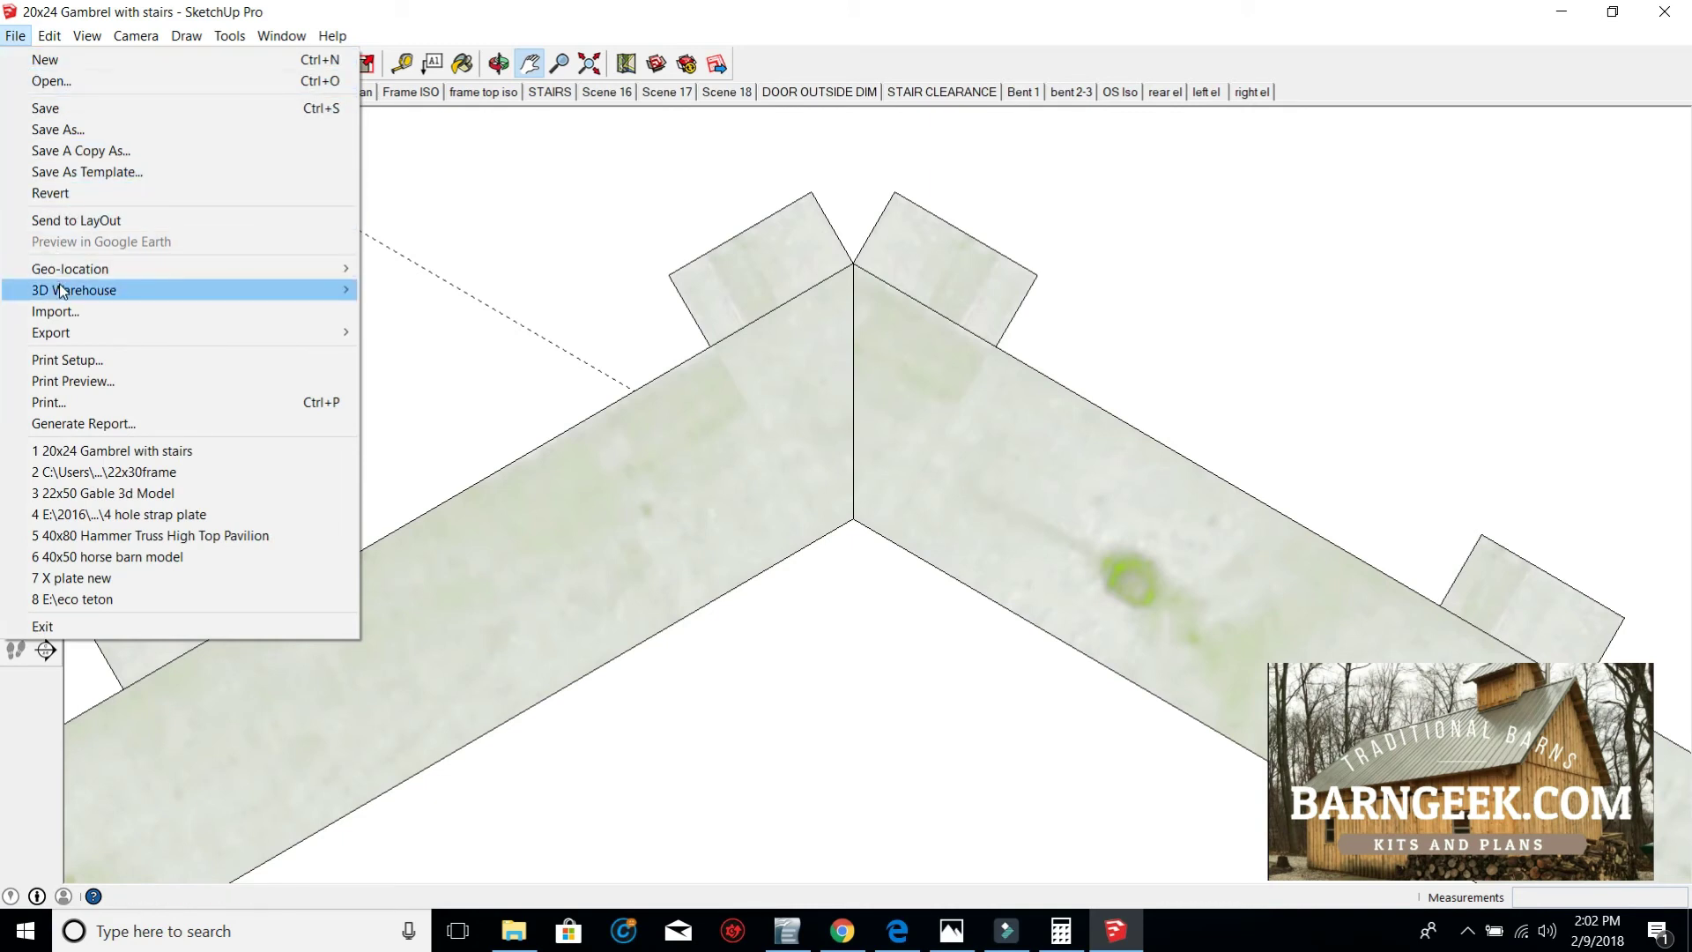
{"action": "left_click", "coordinate": [109, 391]}
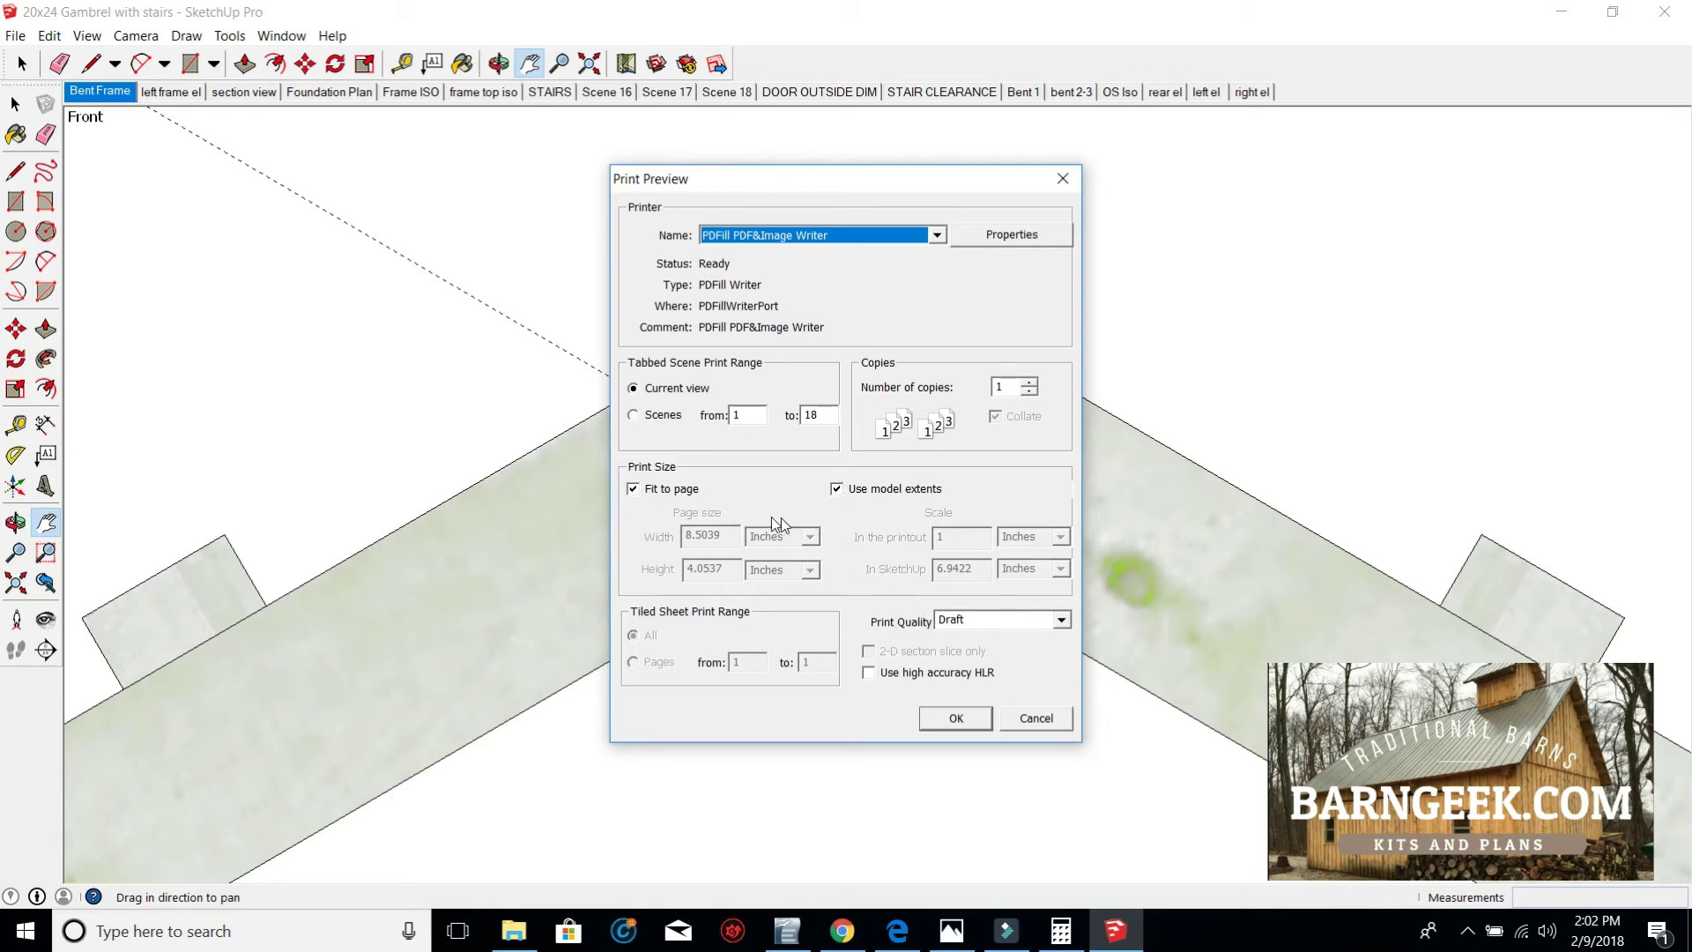
{"action": "left_click", "coordinate": [954, 719]}
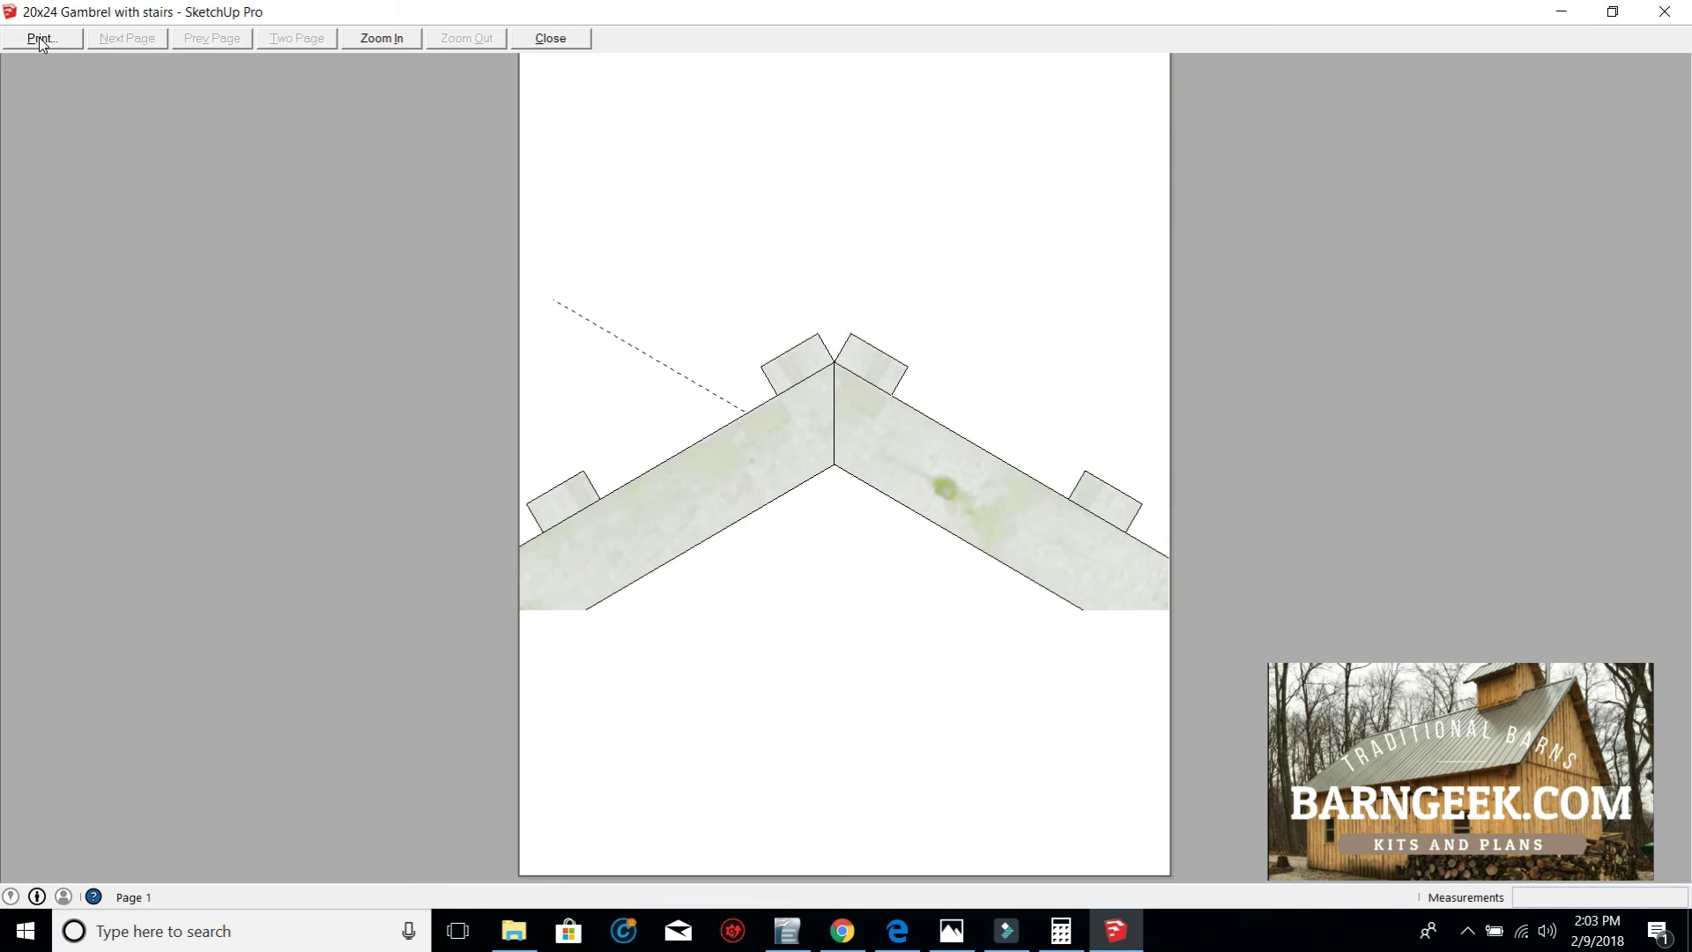
{"action": "left_click", "coordinate": [1666, 11]}
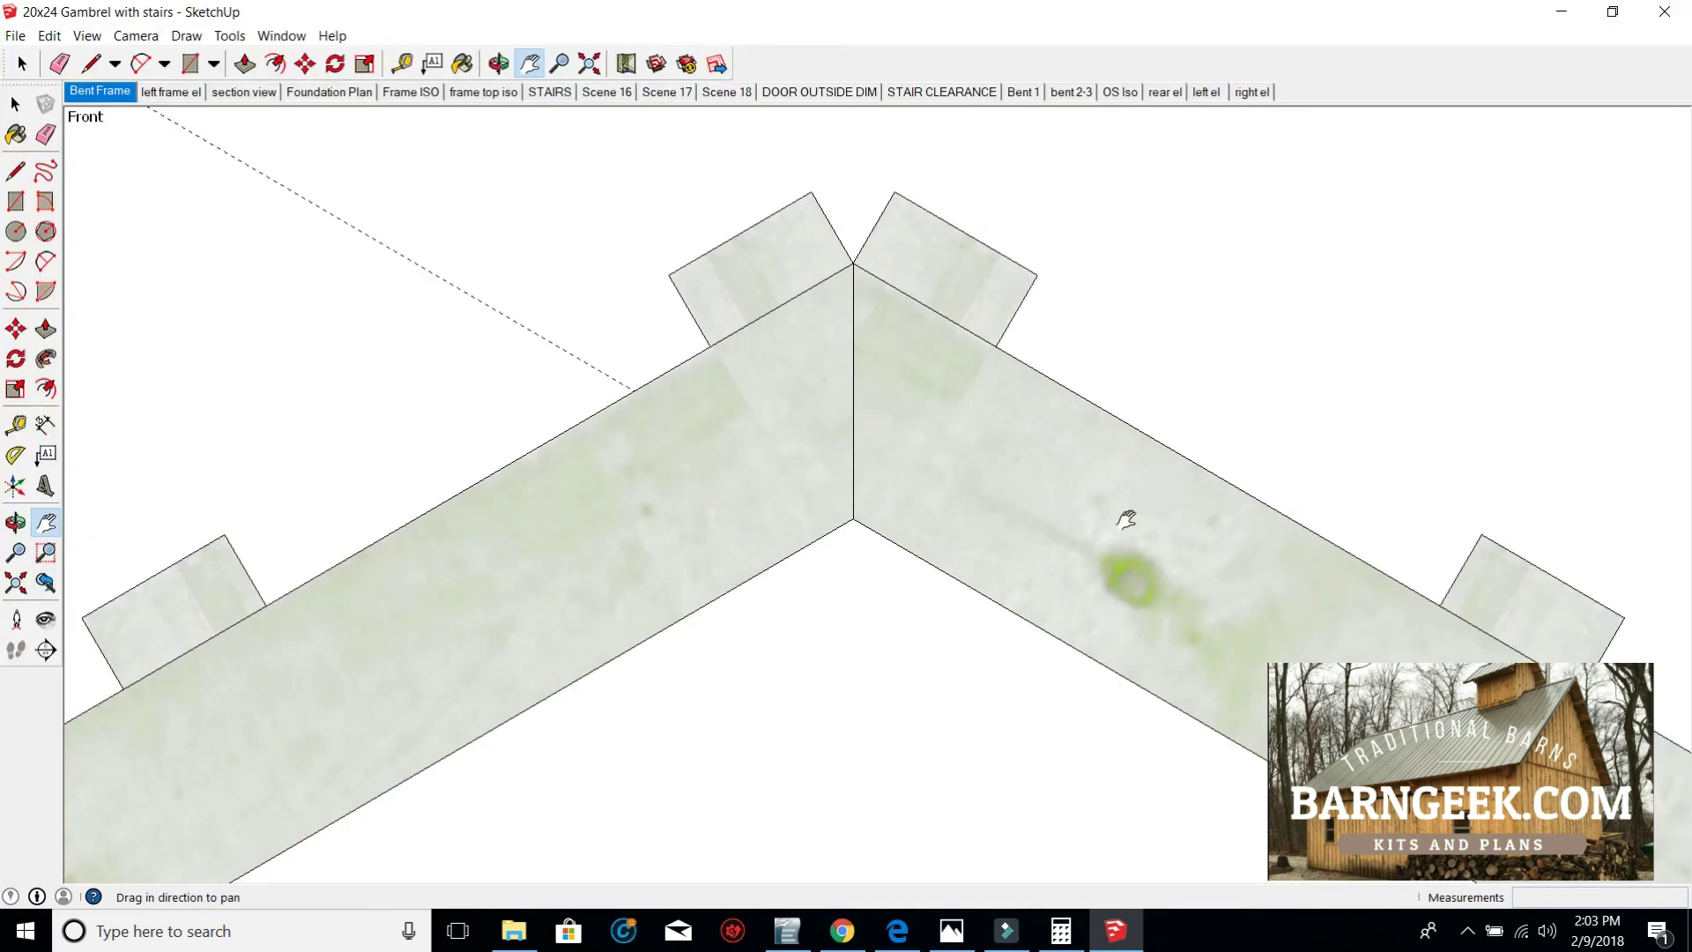
- Examine the whole gambrel bent frame and the upper rafters meeting at the ridge
{"action": "scroll", "coordinate": [1127, 519], "scroll_direction": "down", "scroll_amount": 3}
{"action": "scroll", "coordinate": [1127, 518], "scroll_direction": "down", "scroll_amount": 5}
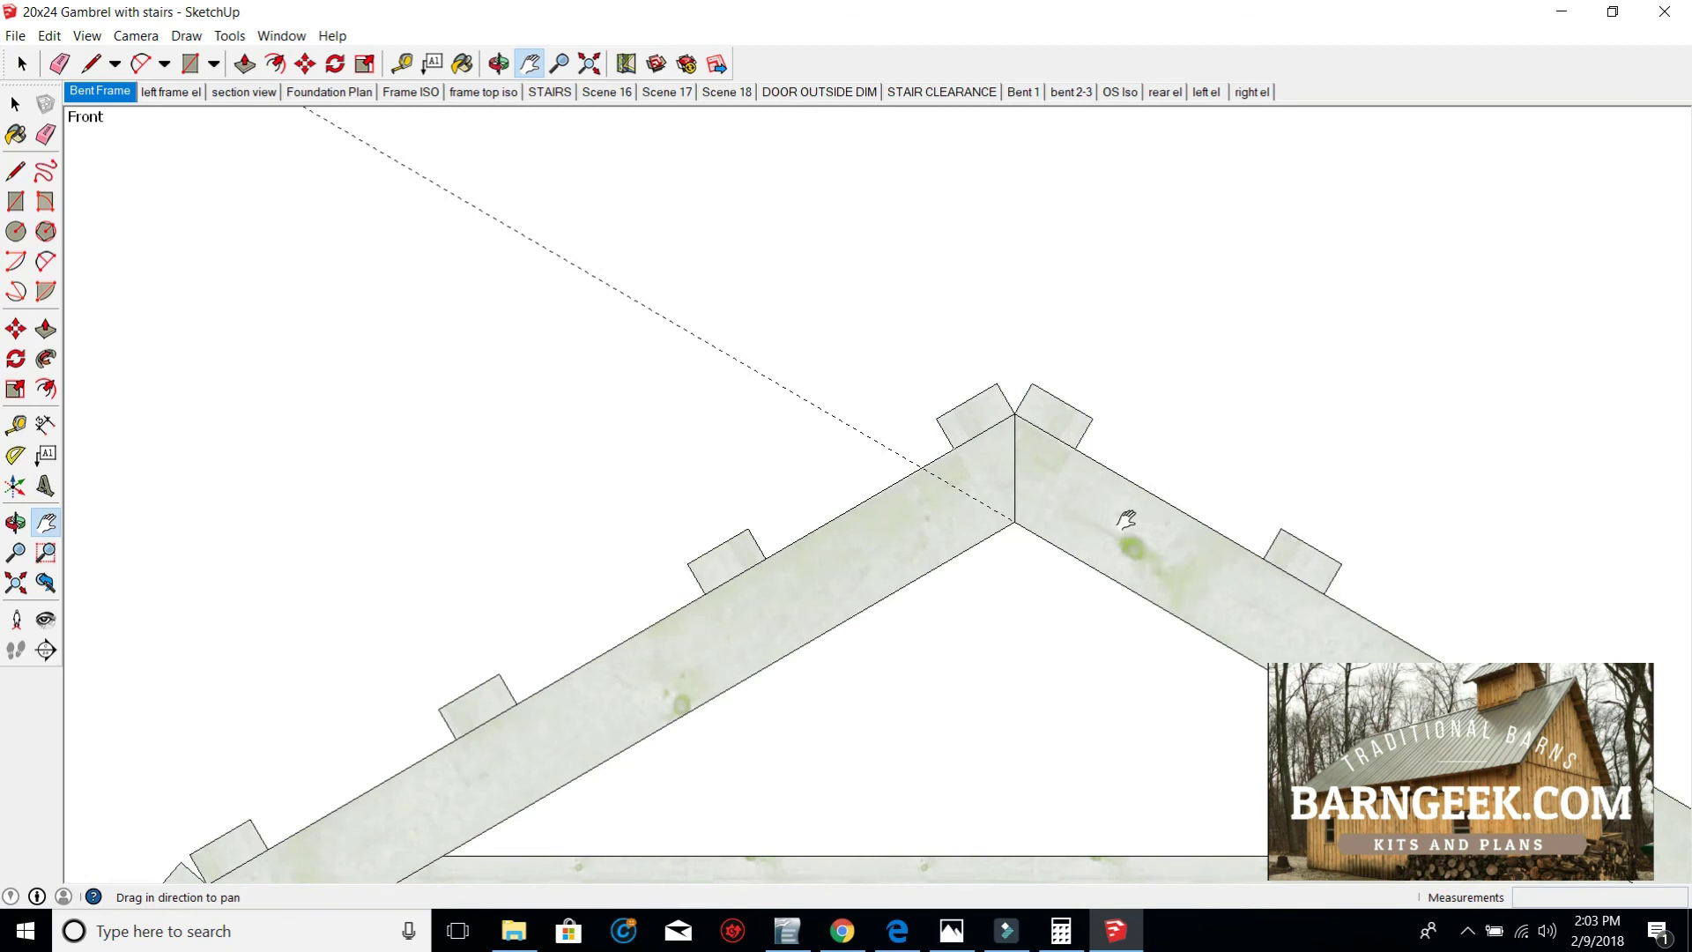
{"action": "scroll", "coordinate": [1126, 518], "scroll_direction": "down", "scroll_amount": 2}
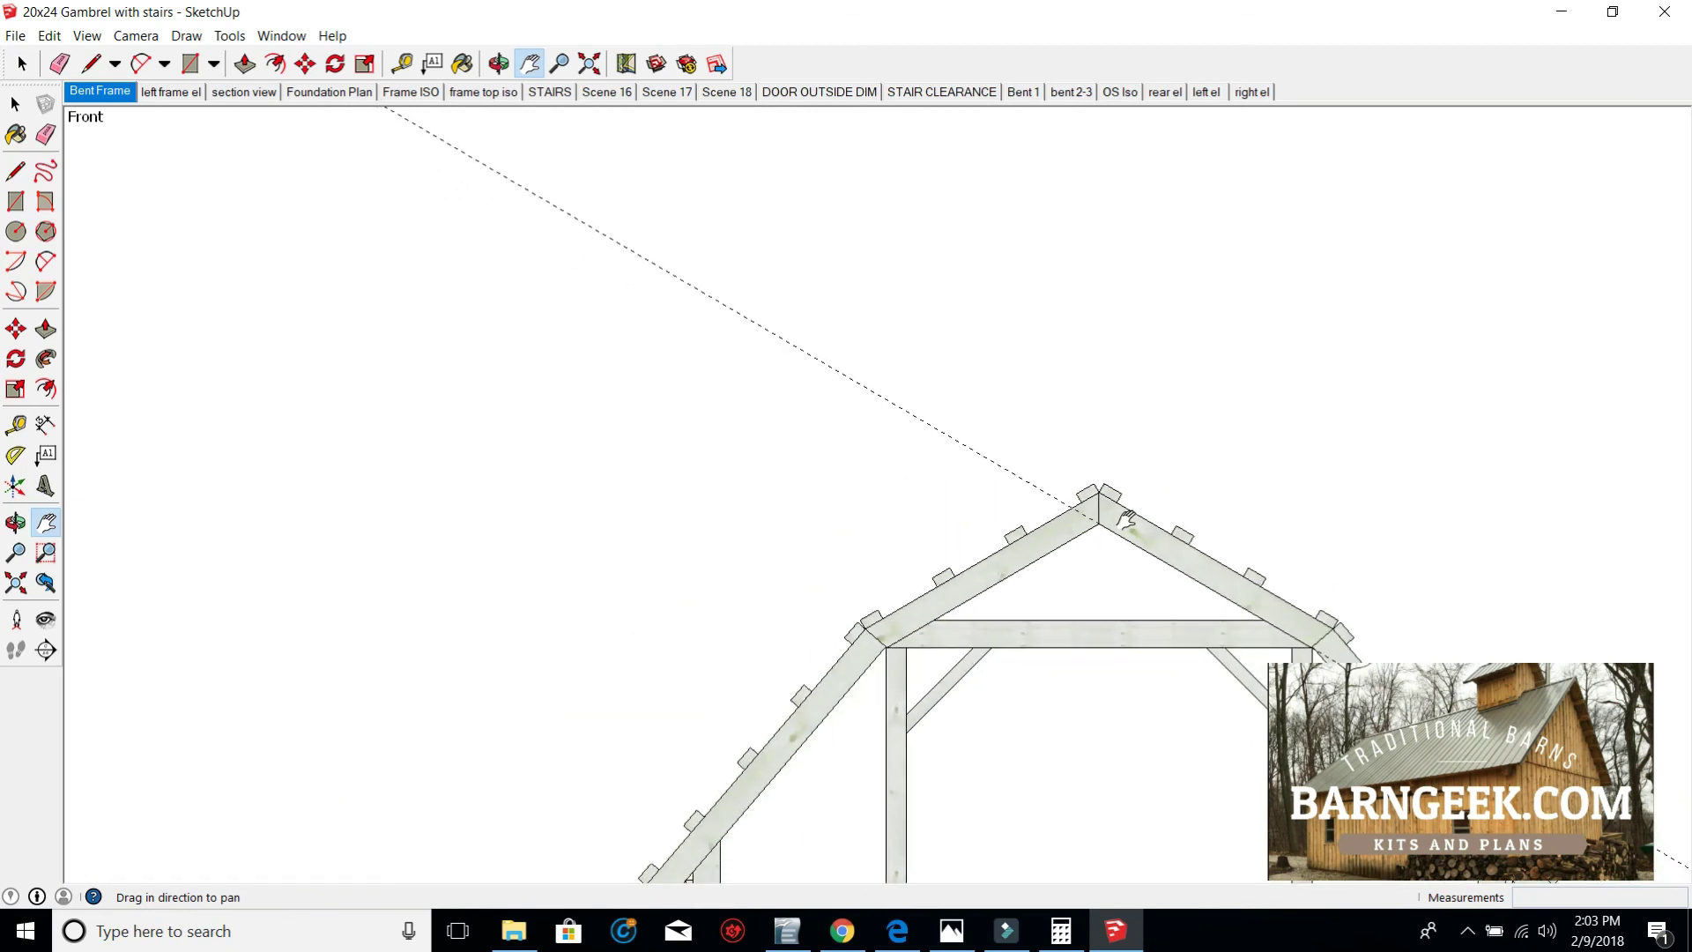
{"action": "left_click_drag", "start_coordinate": [1055, 608], "coordinate": [858, 426]}
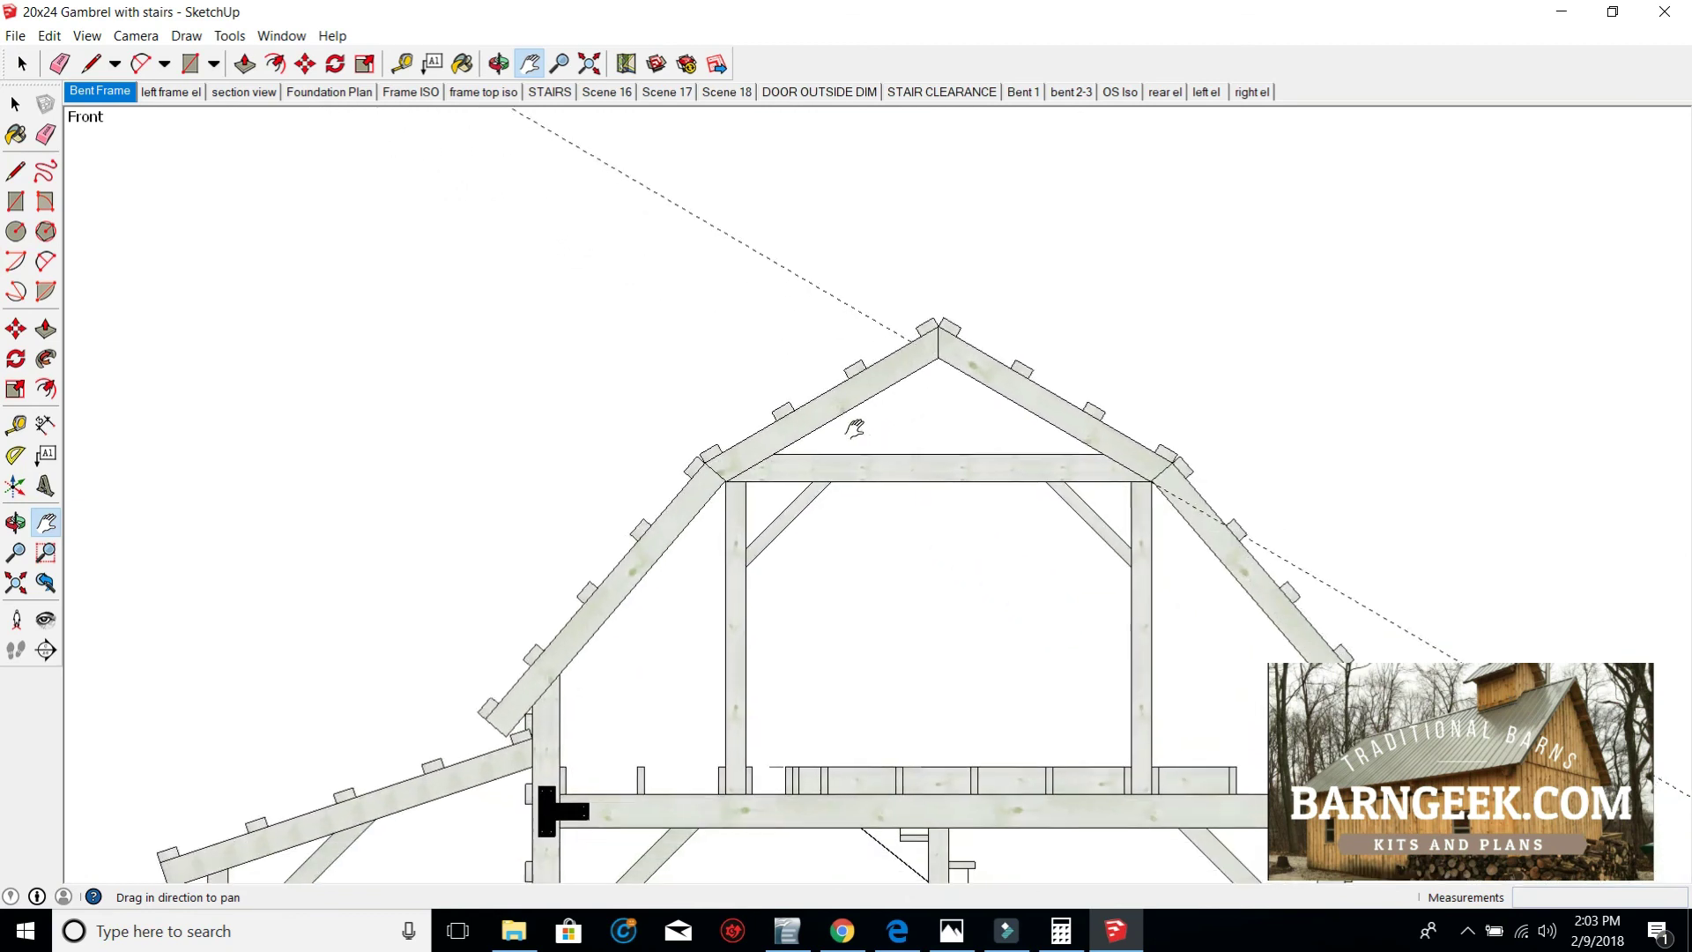
{"action": "scroll", "coordinate": [858, 427], "scroll_direction": "down", "scroll_amount": 1}
{"action": "scroll", "coordinate": [858, 427], "scroll_direction": "down", "scroll_amount": 1}
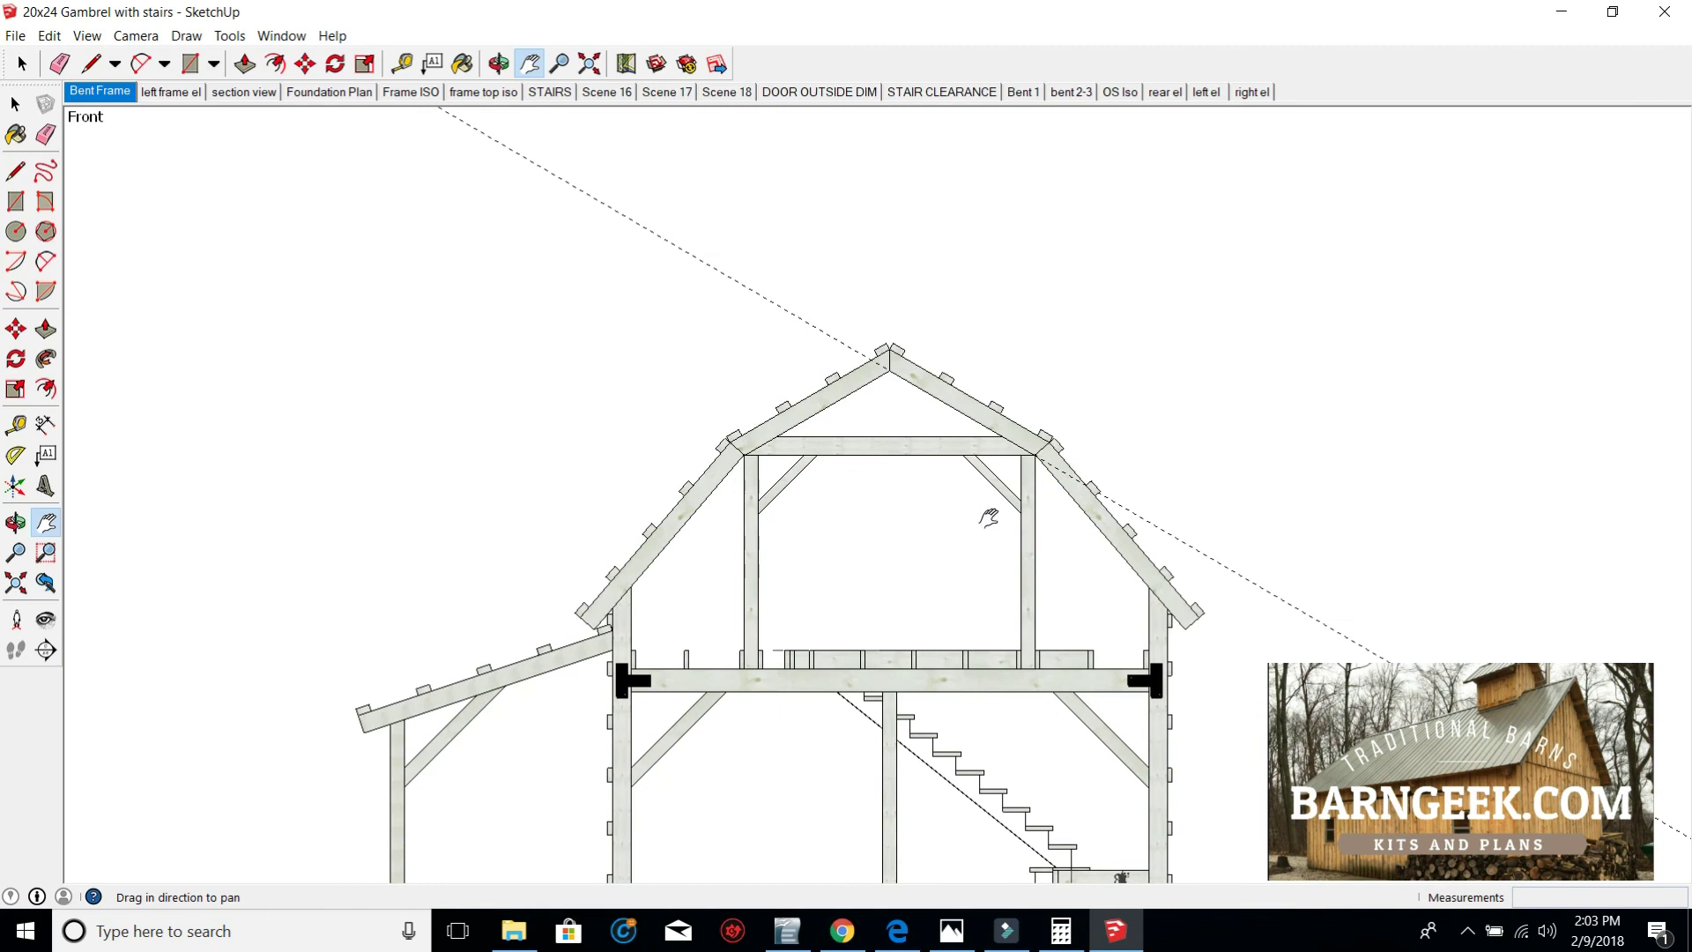
{"action": "left_click_drag", "start_coordinate": [960, 616], "coordinate": [974, 476]}
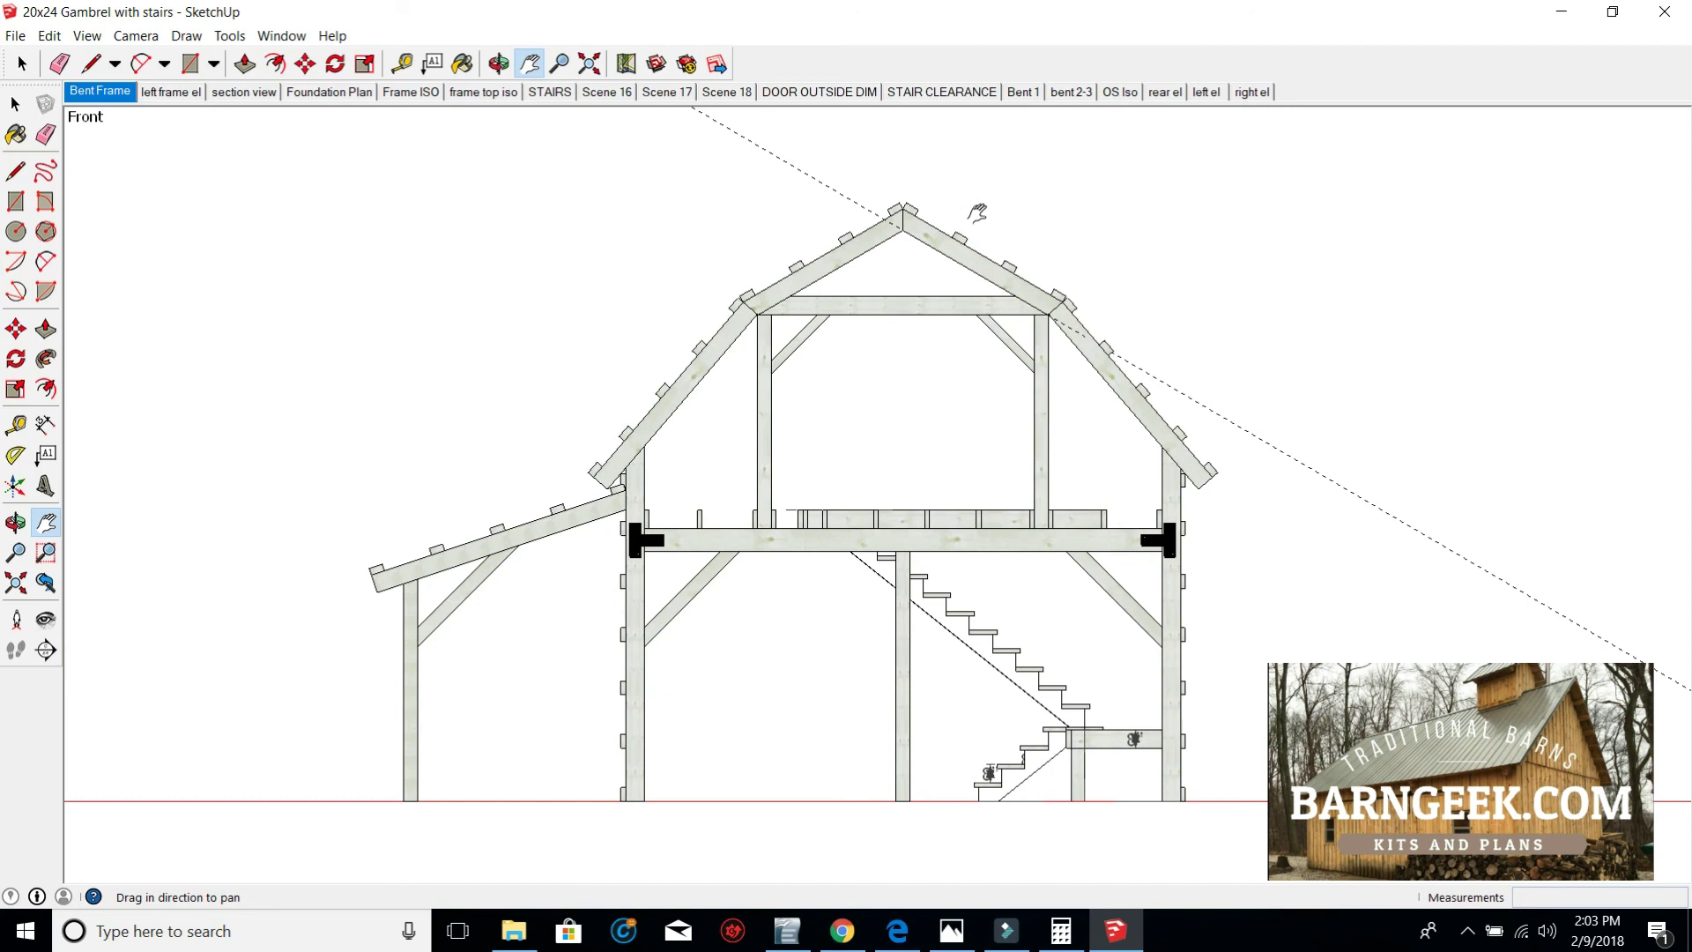
{"action": "left_click_drag", "start_coordinate": [977, 212], "coordinate": [925, 333]}
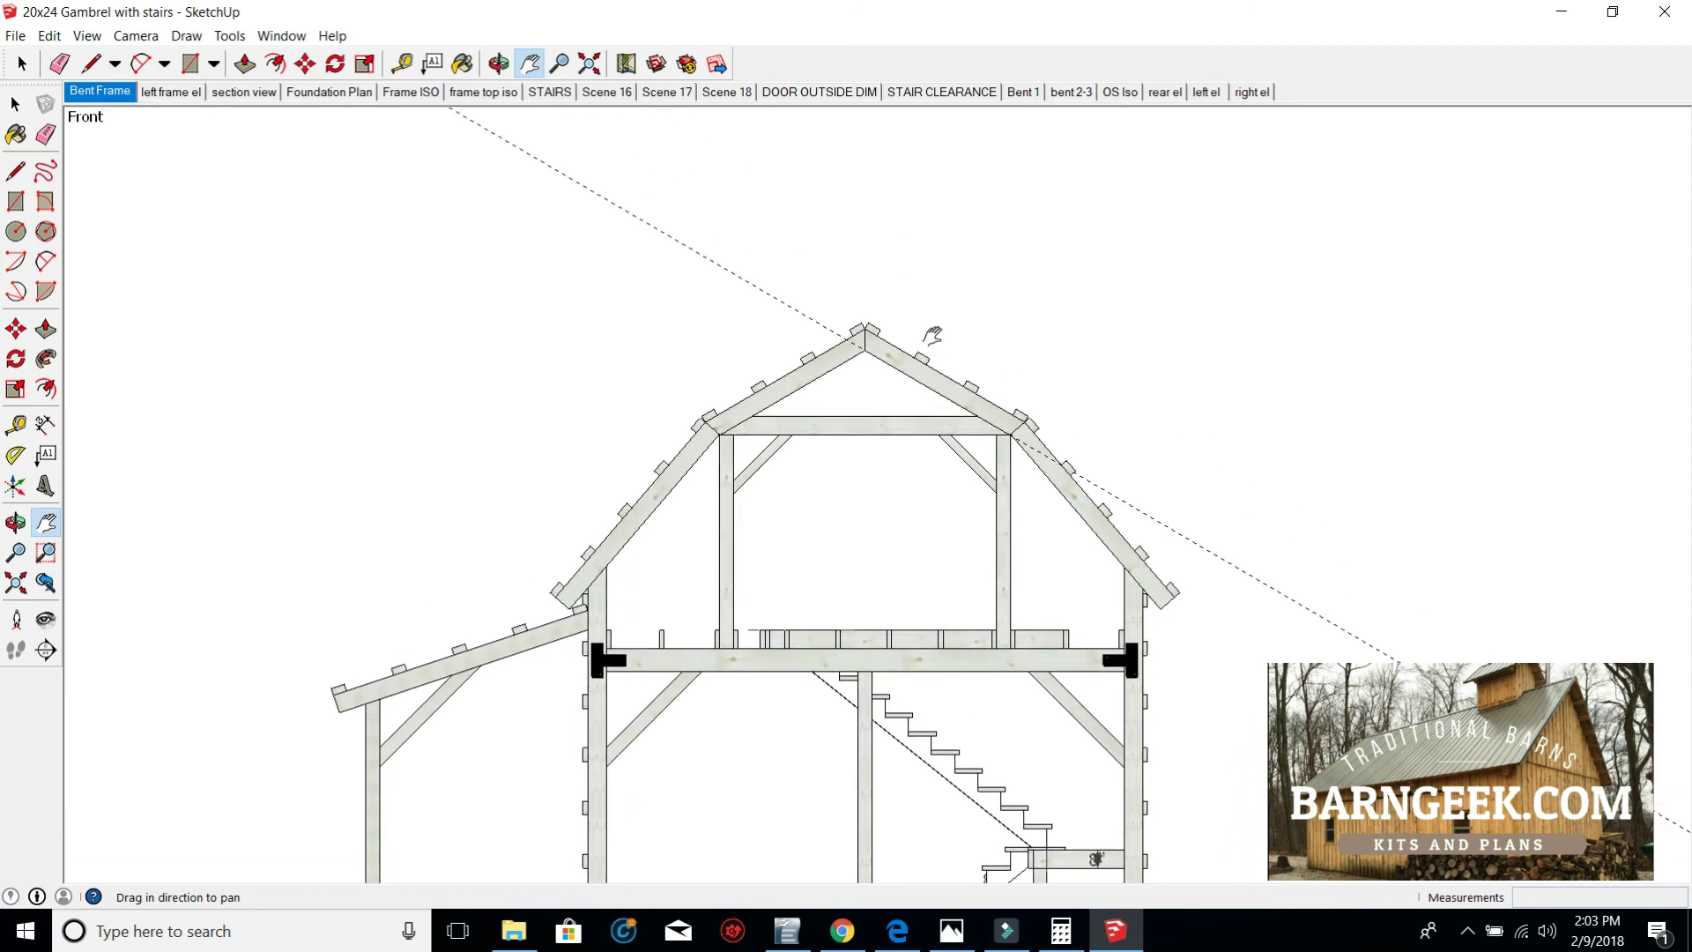
{"action": "scroll", "coordinate": [851, 339], "scroll_direction": "up", "scroll_amount": 4}
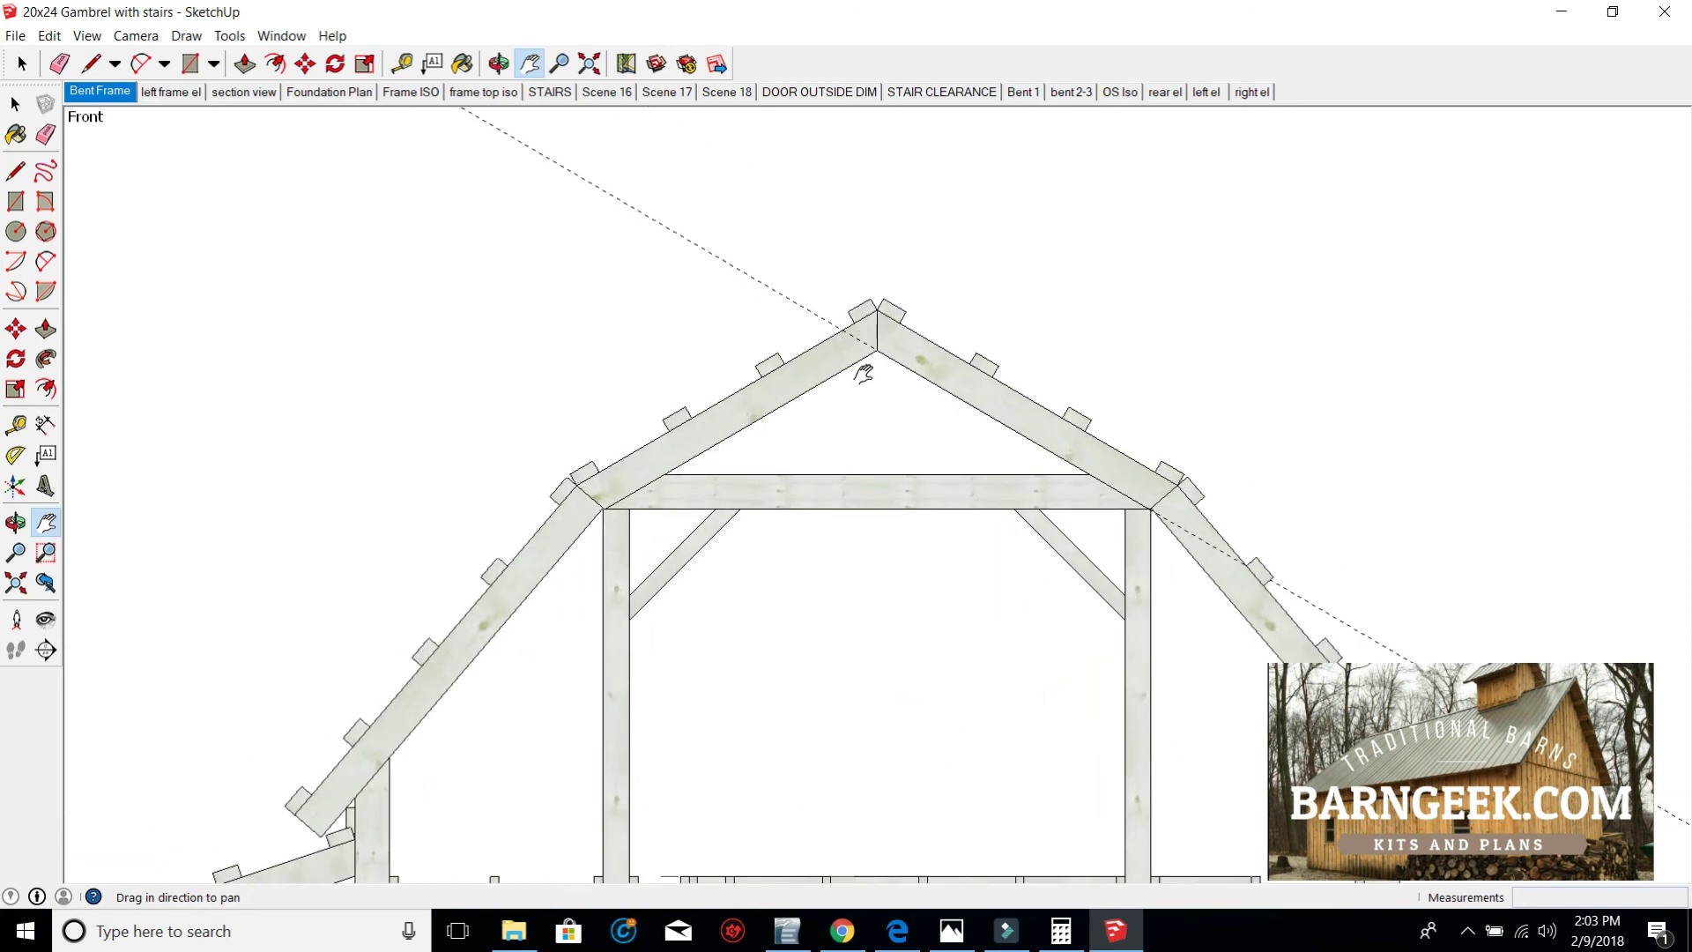